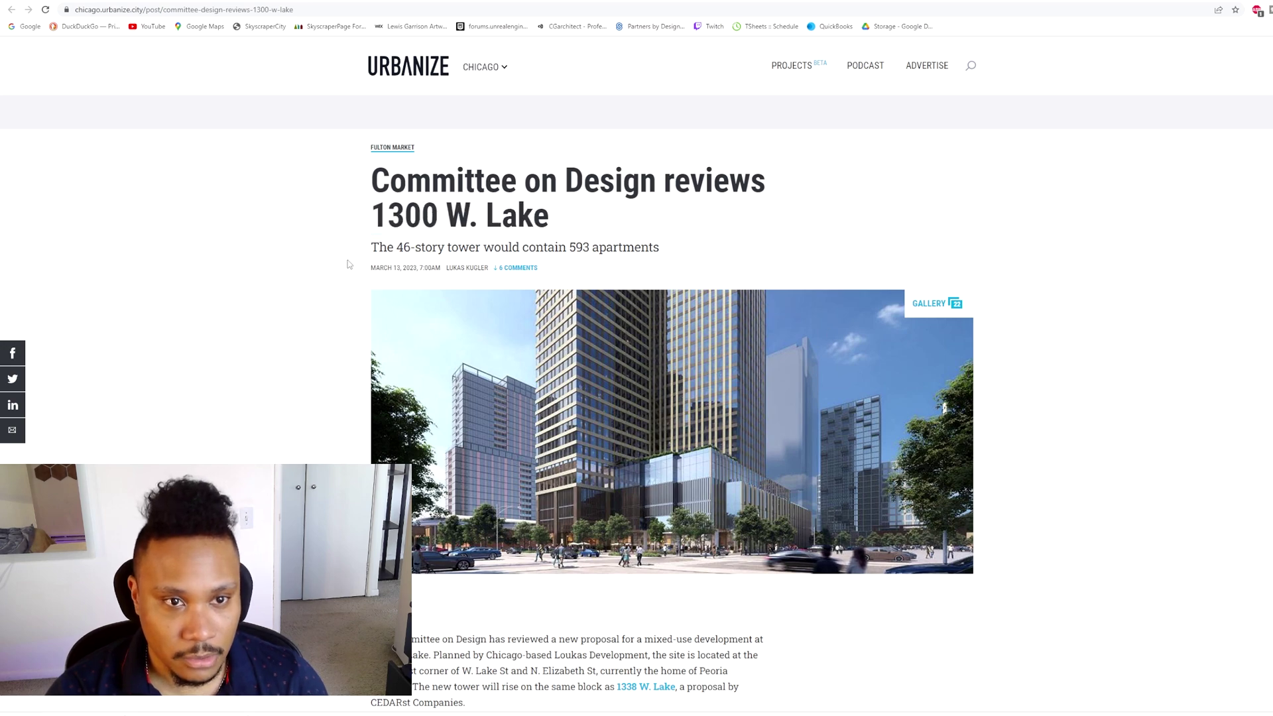
Look through the Urbanize article on 1300 W. Lake and view the existing Chicago city model in Unreal Engine.
scroll(356, 343, "down", 3)
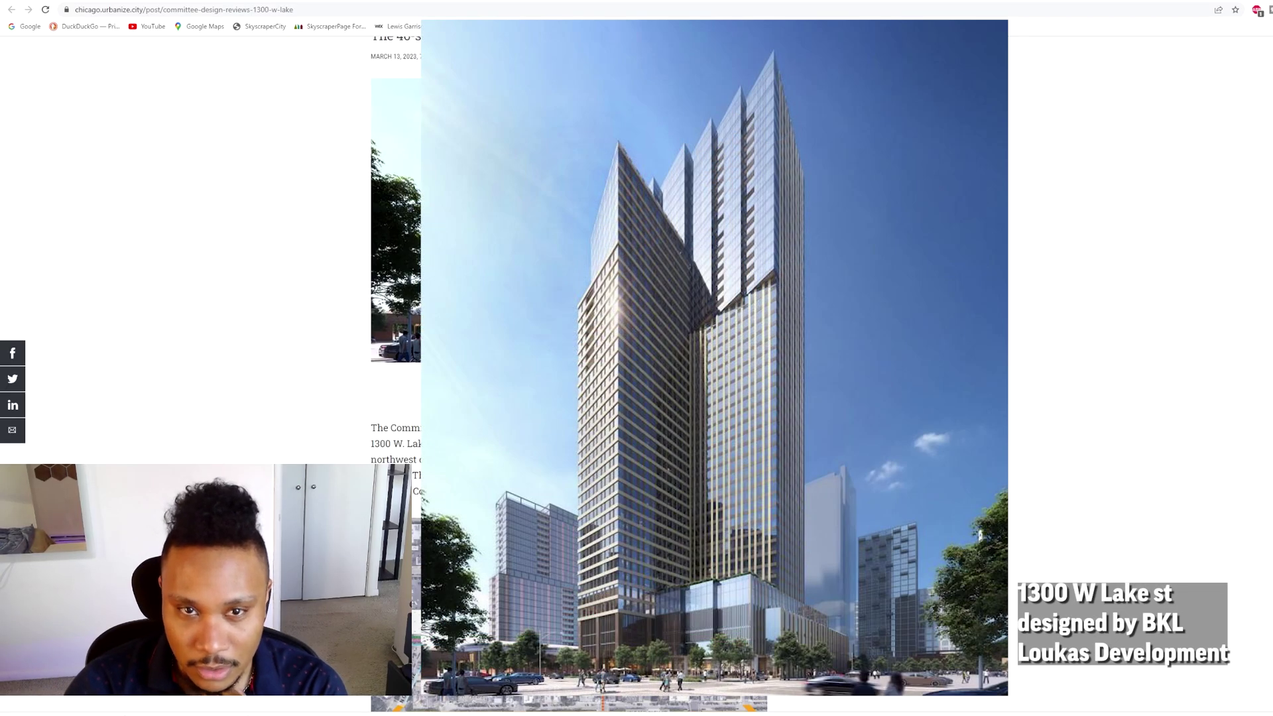
scroll(569, 371, "down", 10)
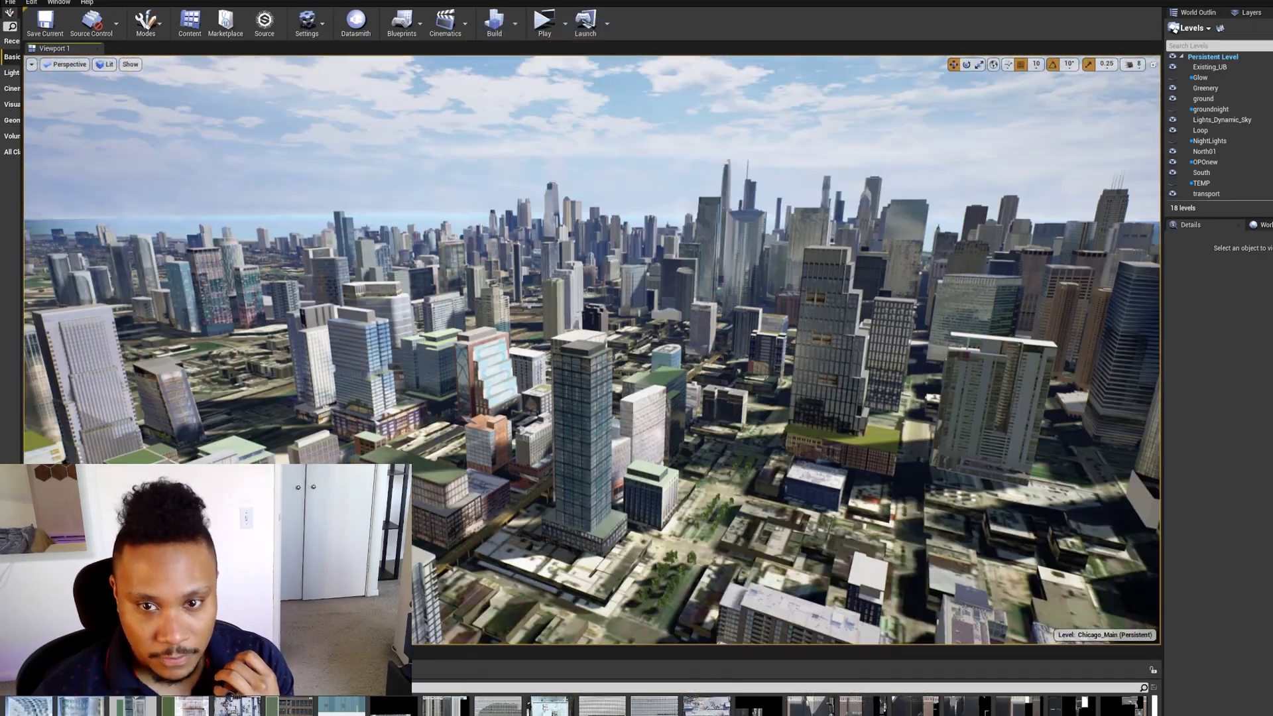
right_click_drag(790, 453, 789, 453)
right_click_drag(919, 397, 919, 396)
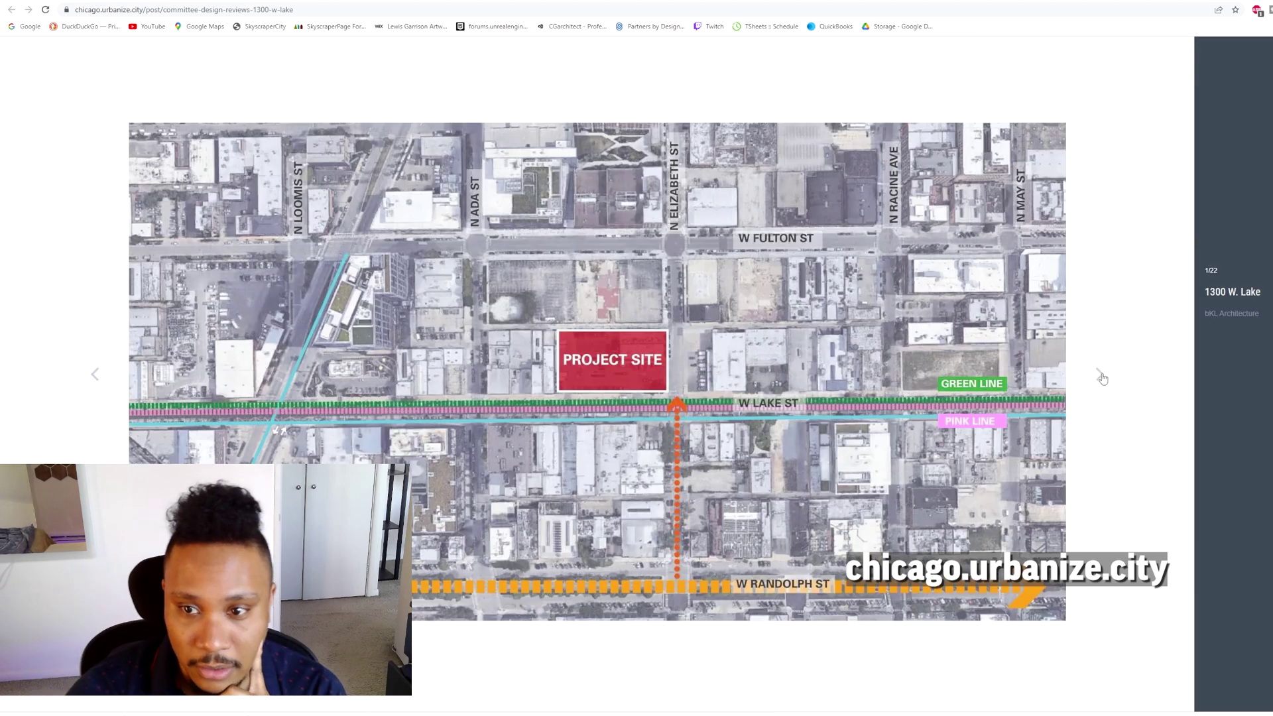
In the browser, examine the article's 1300 W. Lake gallery for the project site map, street photo and tower renderings.
left_click(1101, 377)
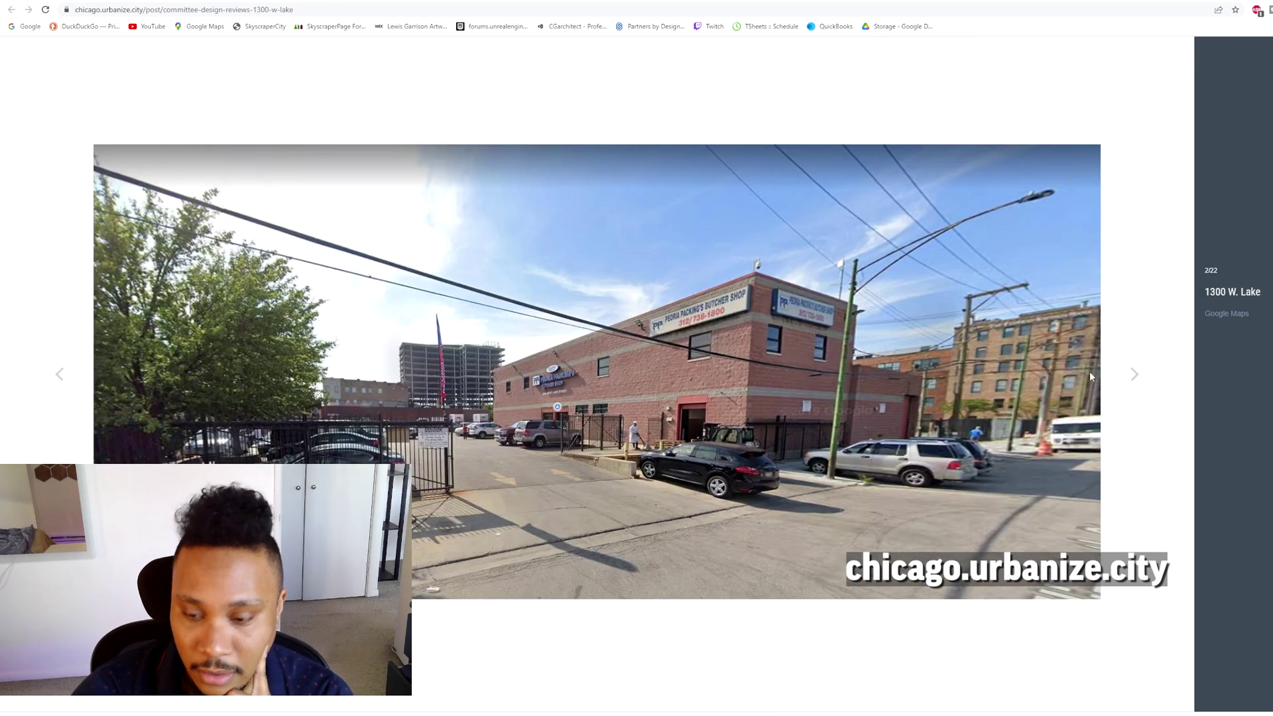
left_click(1089, 373)
left_click(1090, 373)
left_click(1091, 376)
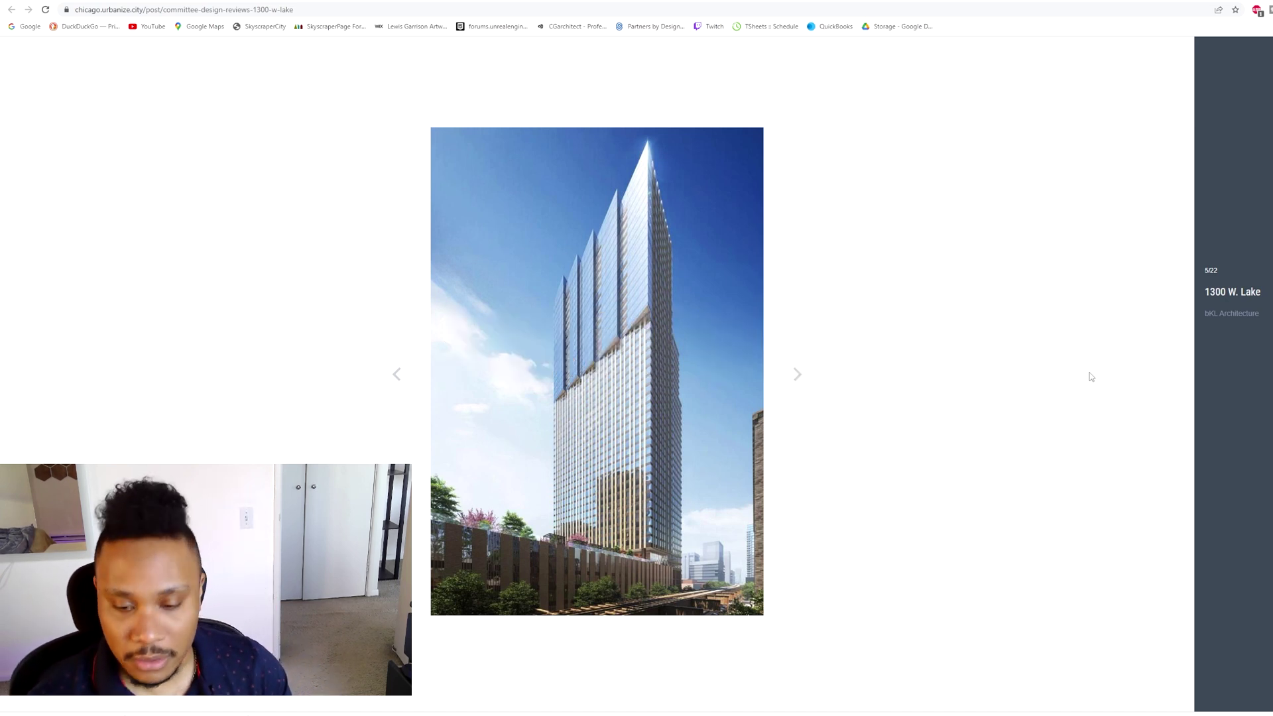
left_click(1091, 376)
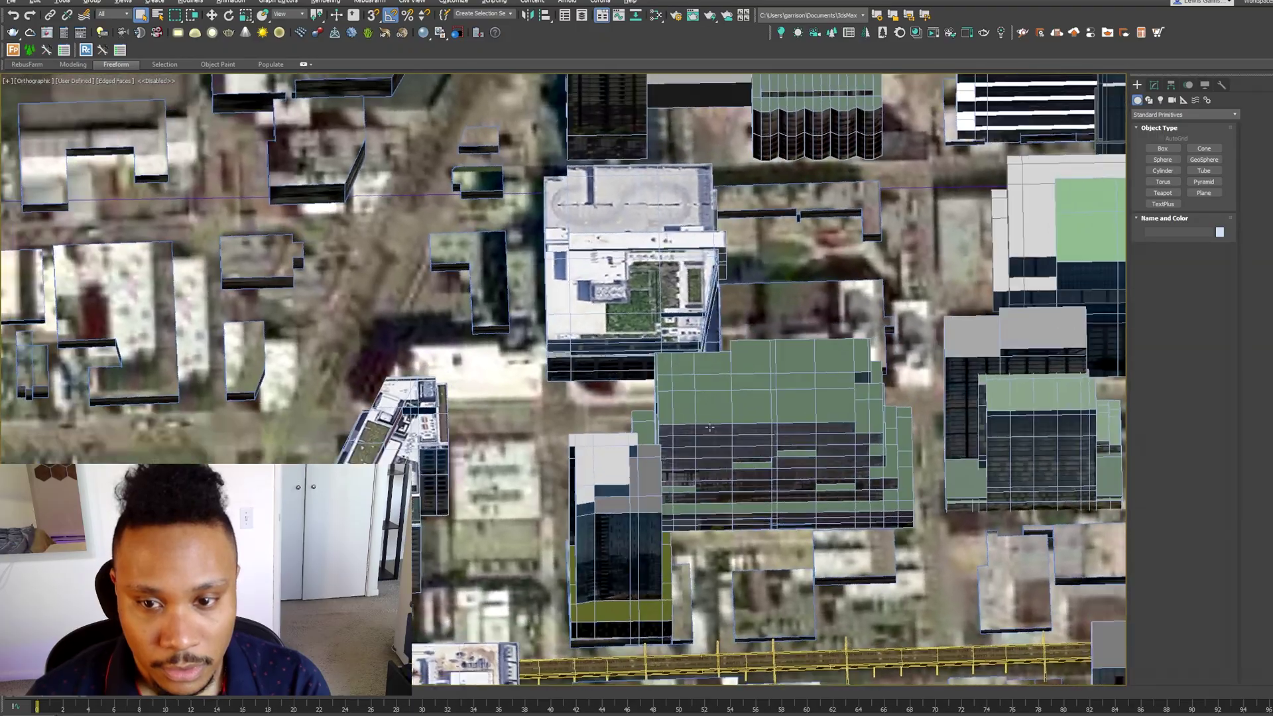
In 3ds Max, create a box about 322 ft by 173 ft and 60 ft high on the project site beside the elevated tracks.
middle_click_drag(710, 427, 723, 361, "alt")
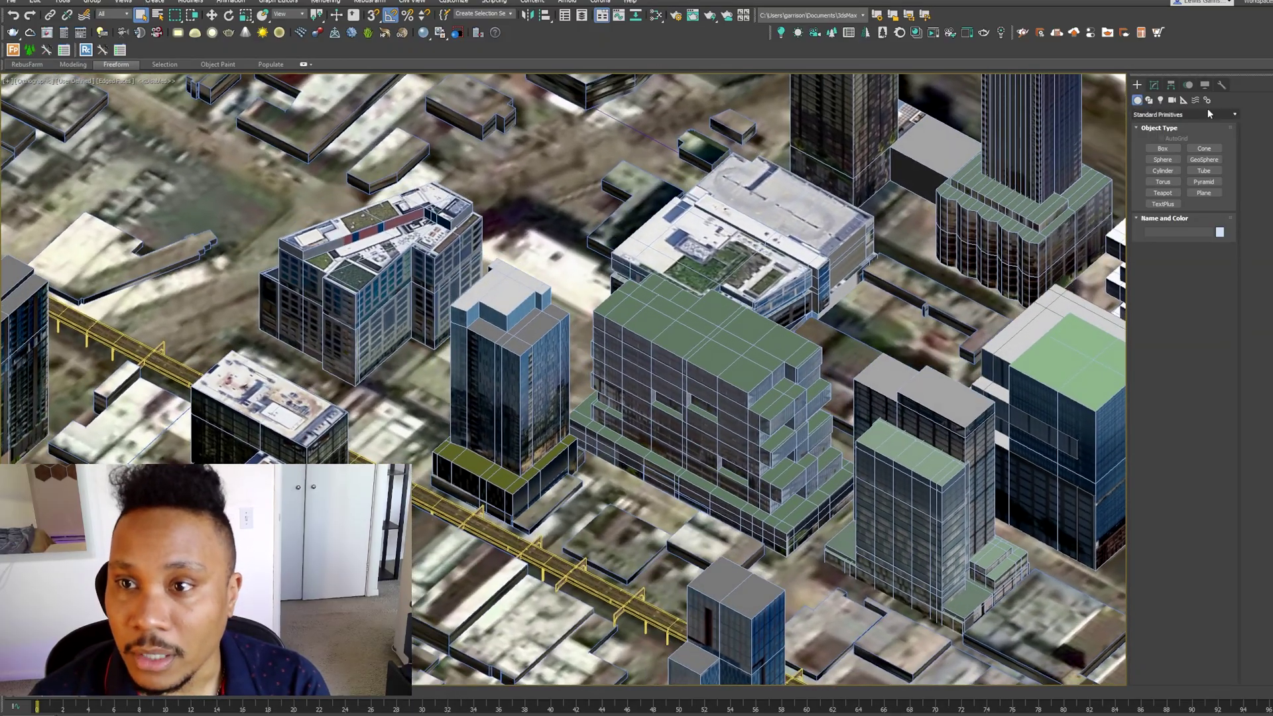
left_click(1163, 148)
scroll(663, 397, "up", 3)
left_click_drag(561, 458, 783, 657)
left_click(694, 557)
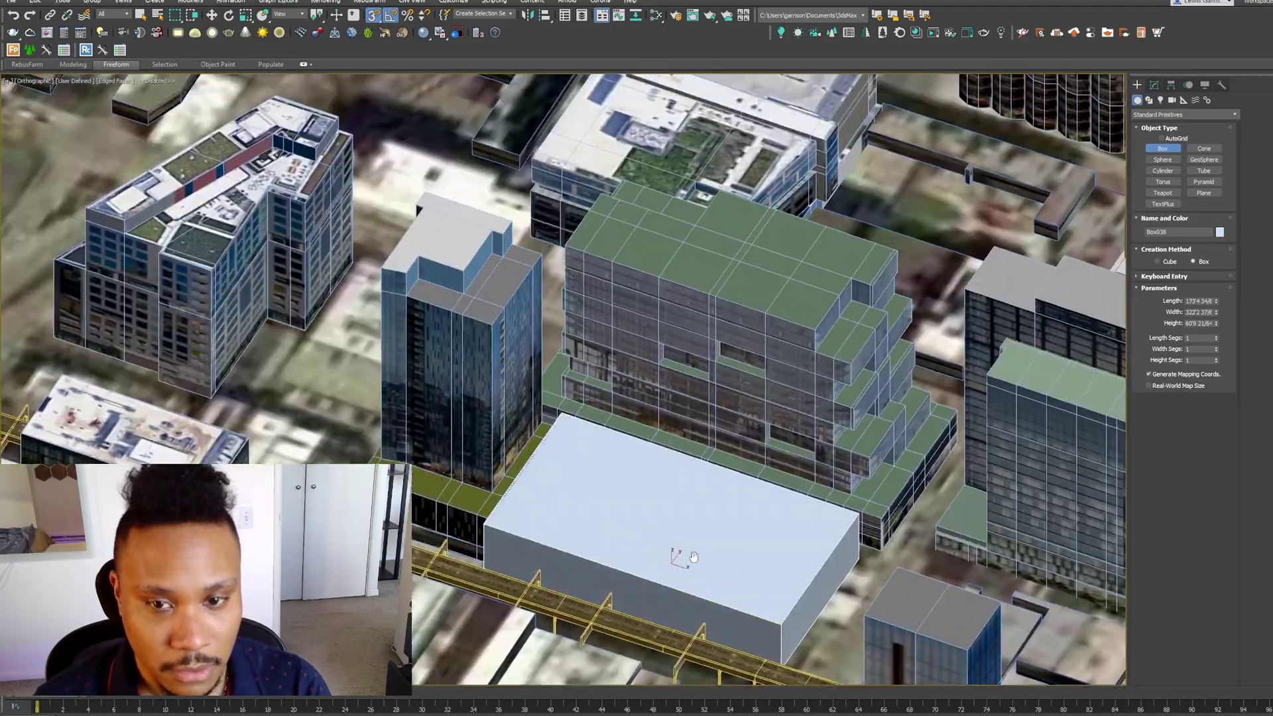
scroll(693, 557, "down", 6)
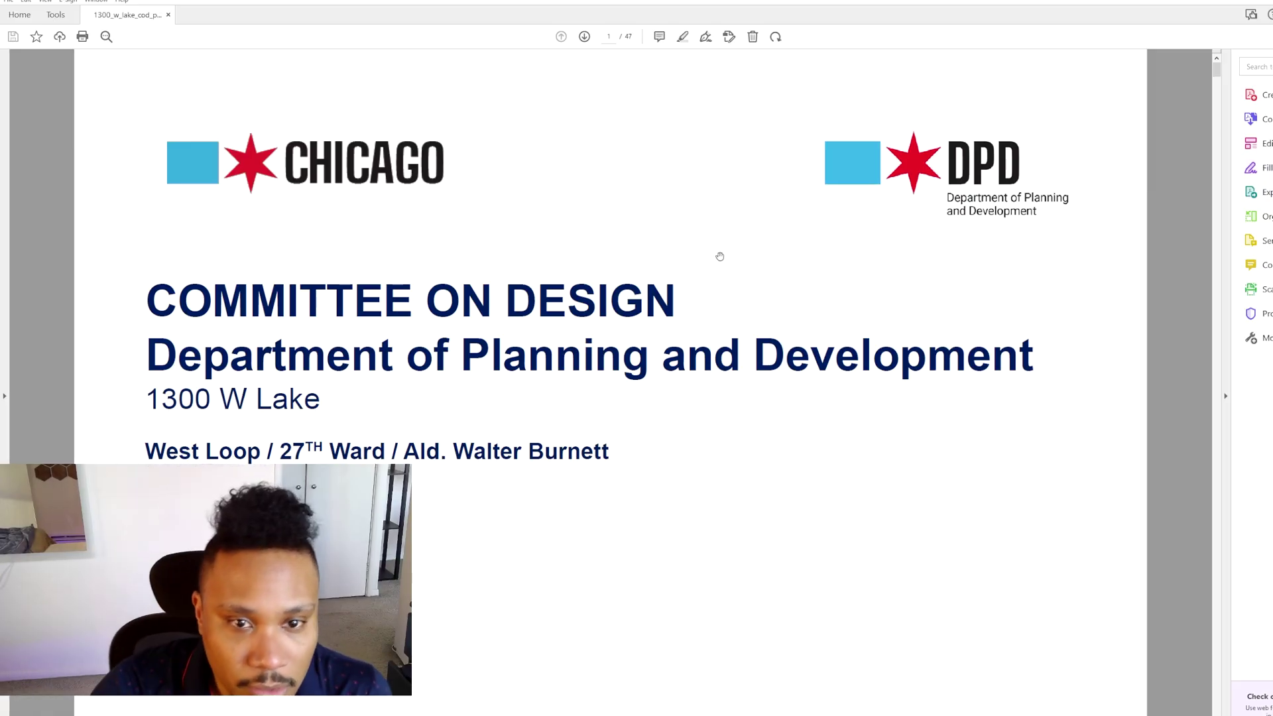
Examine the 1300 W Lake Committee on Design PDF up to the dimensioned site plan, and check the 1300 image folder.
scroll(719, 257, "down", 4)
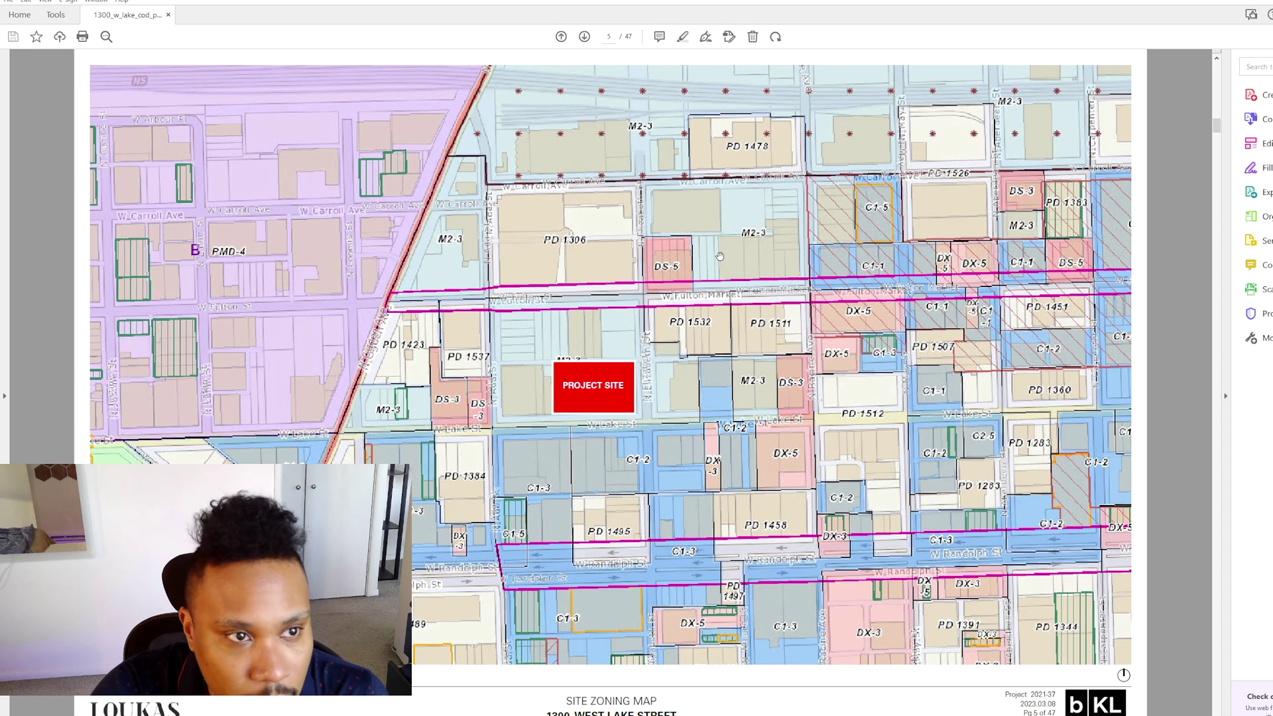
scroll(720, 256, "down", 3)
scroll(720, 256, "down", 5)
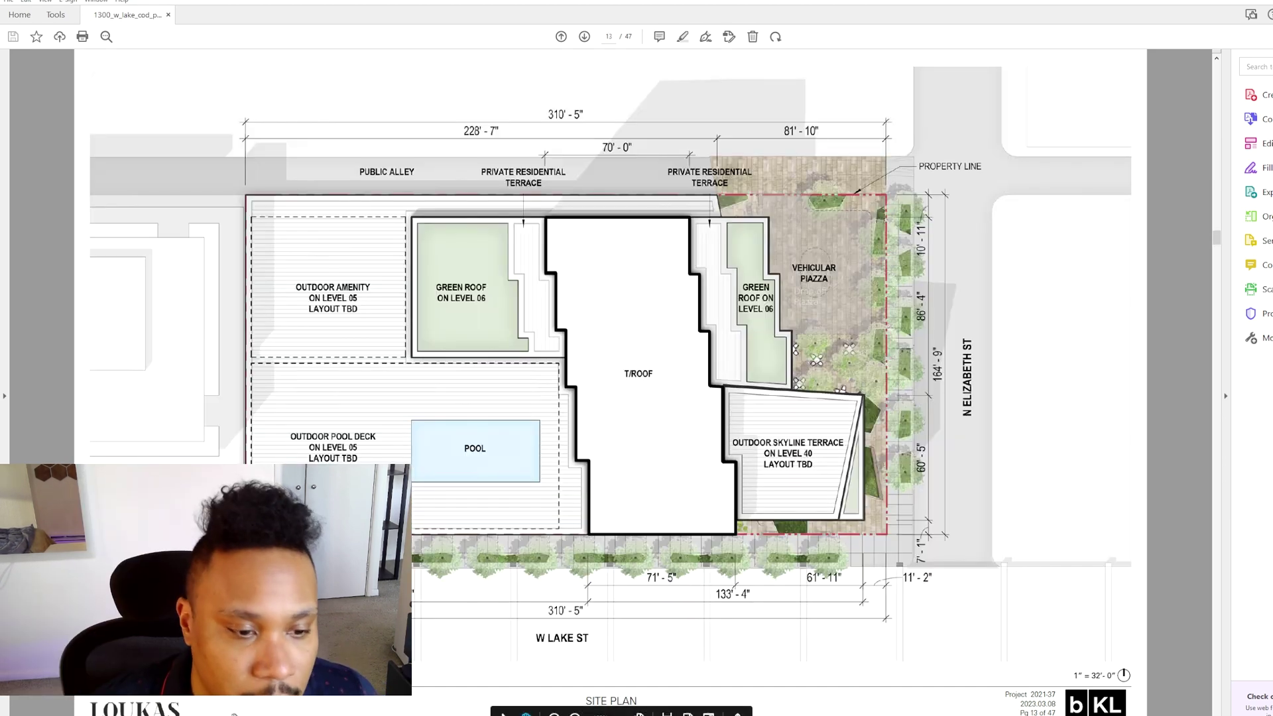
key("alt+Tab")
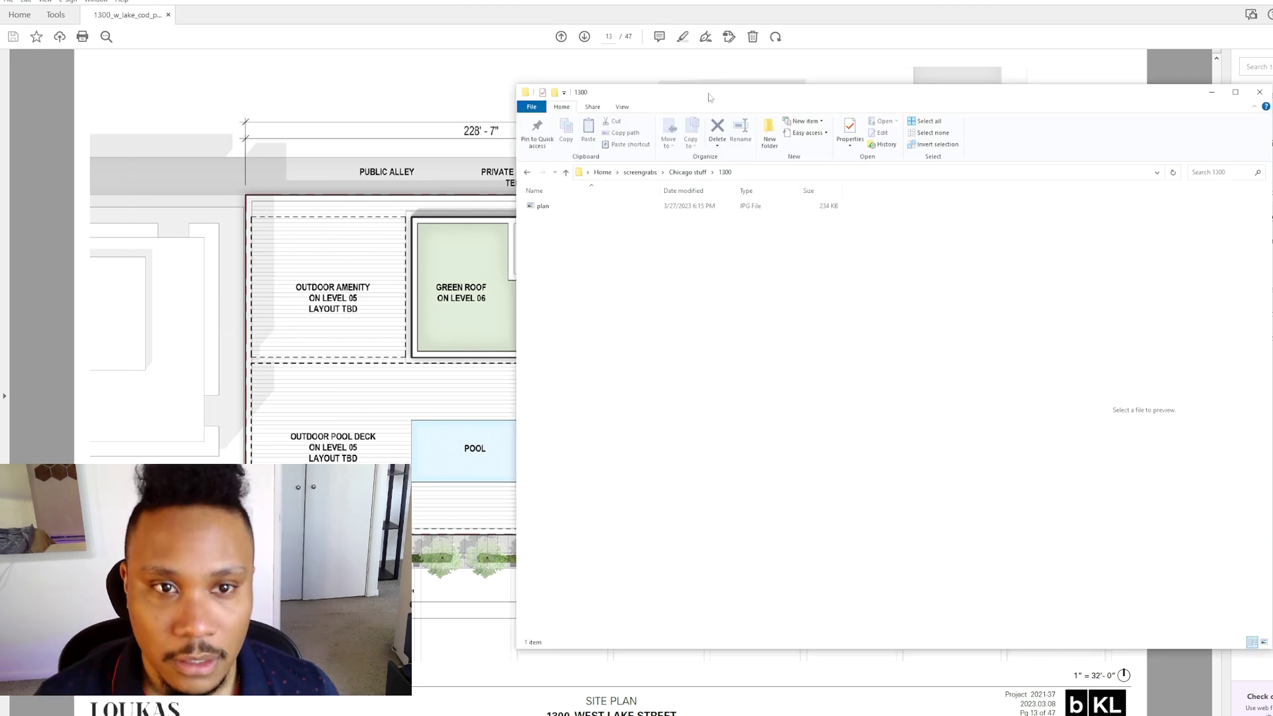
key("alt+Tab")
Examine the PDF's ground level floor plan, concept massing diagrams, landscape site plan and the pages that follow.
scroll(882, 416, "down", 2)
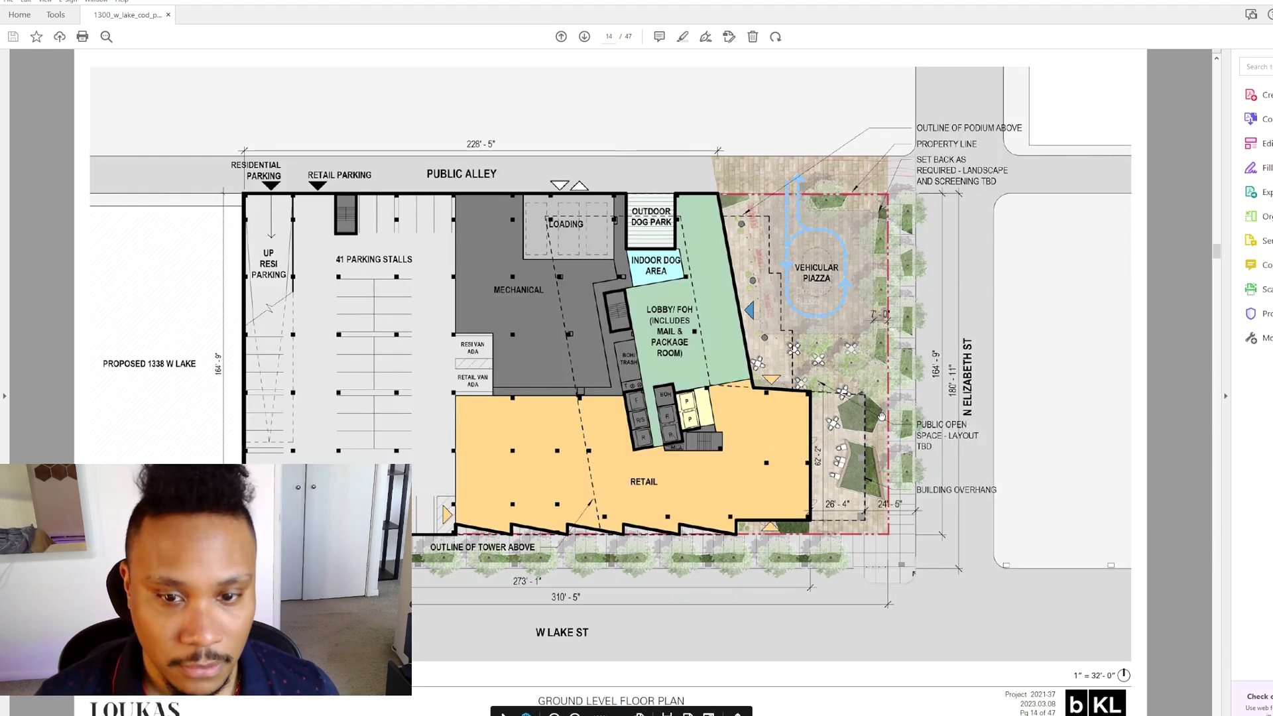
scroll(695, 497, "down", 2)
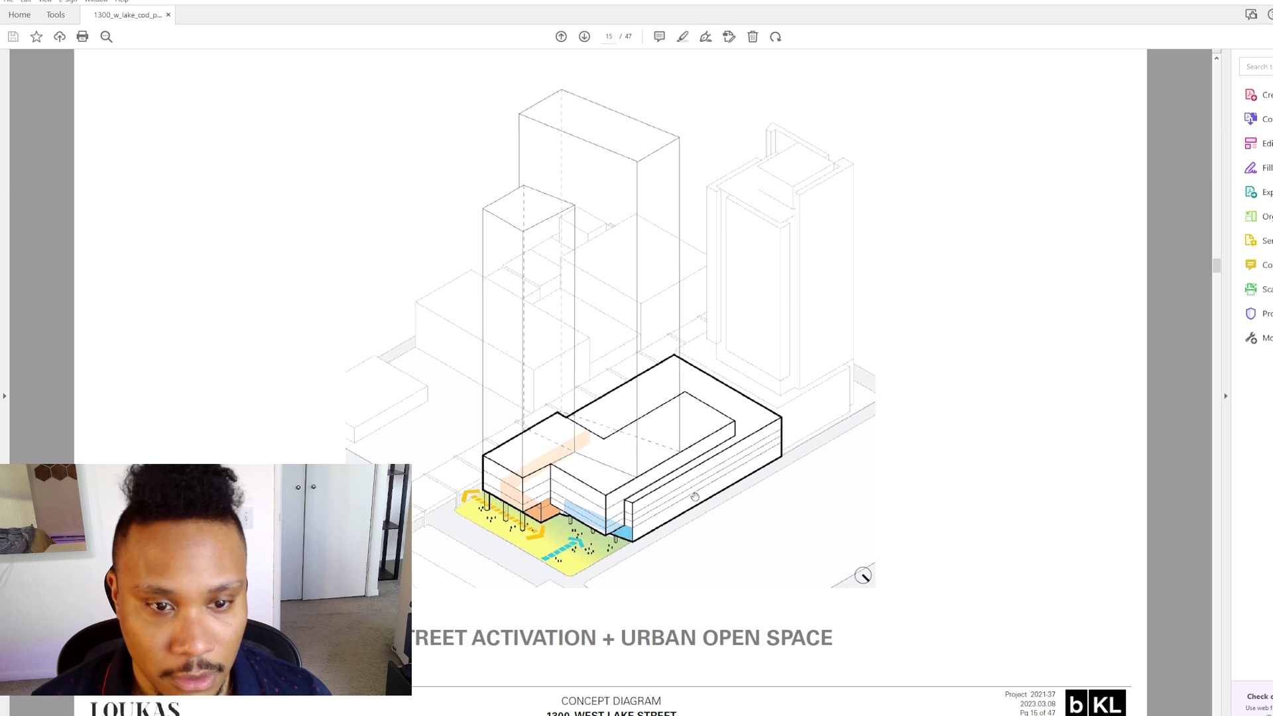
scroll(695, 497, "down", 4)
scroll(695, 497, "up", 2)
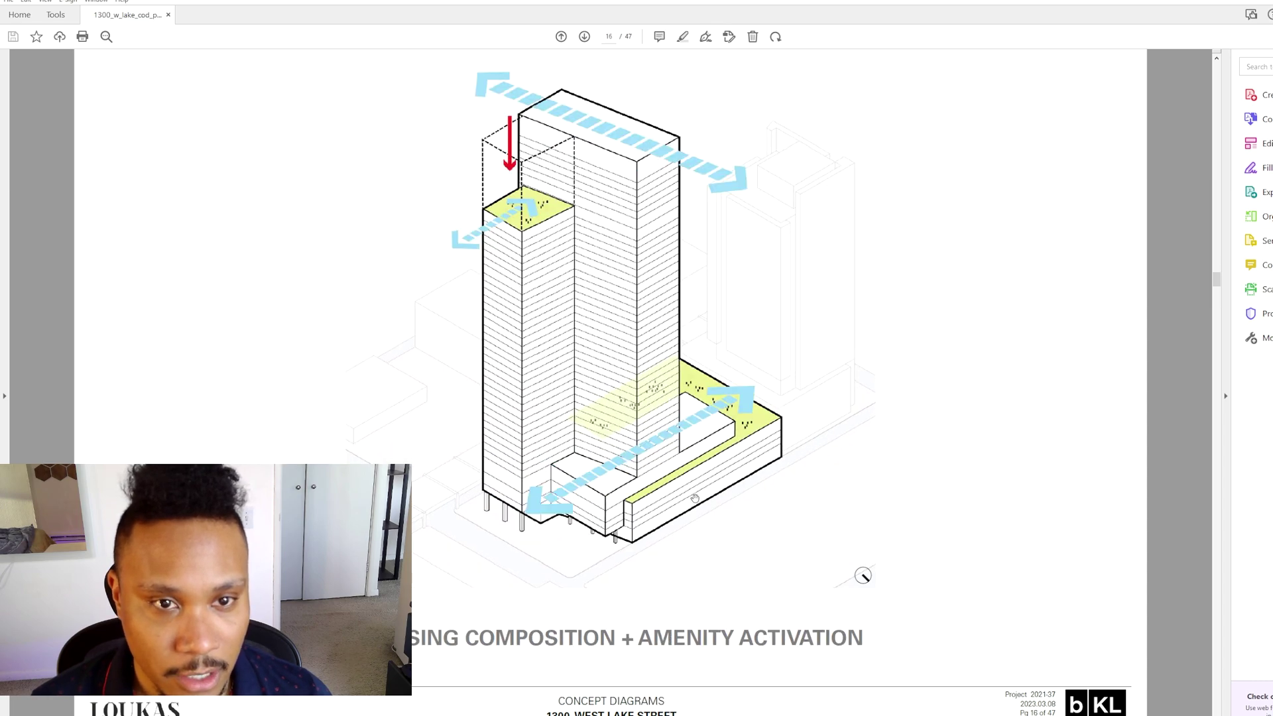
scroll(695, 497, "down", 2)
scroll(695, 498, "down", 4)
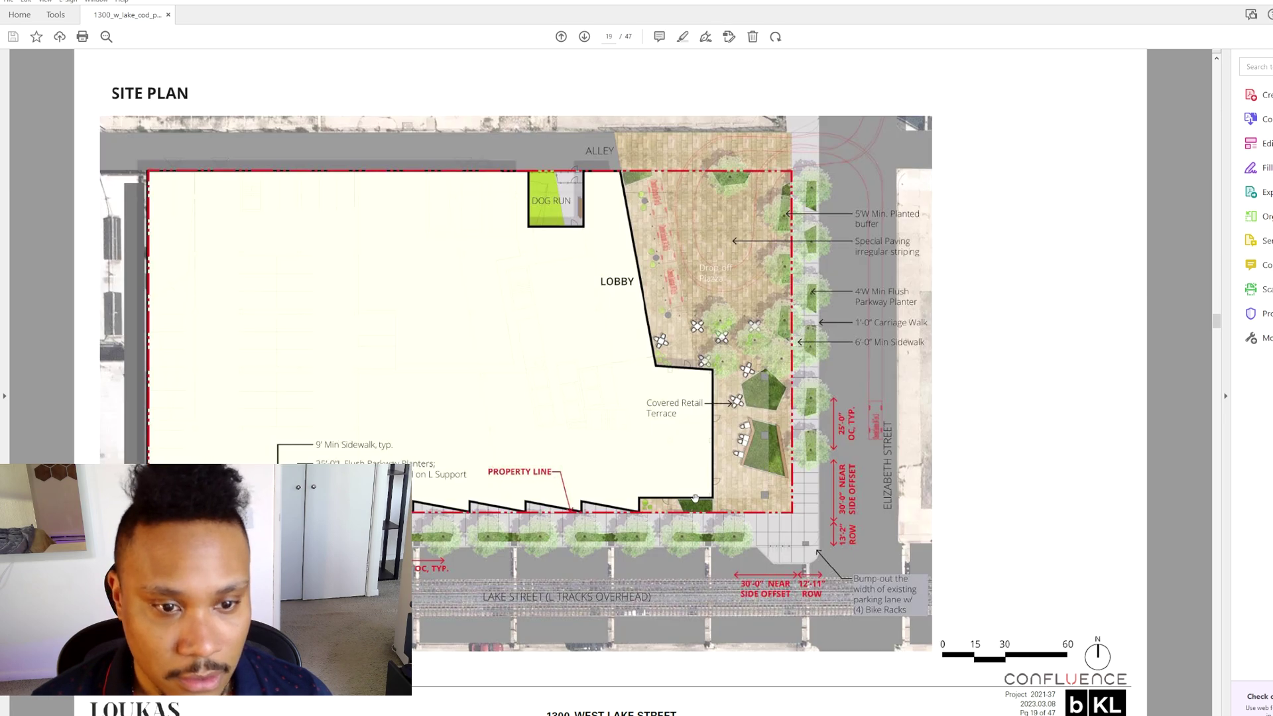
scroll(695, 498, "down", 15)
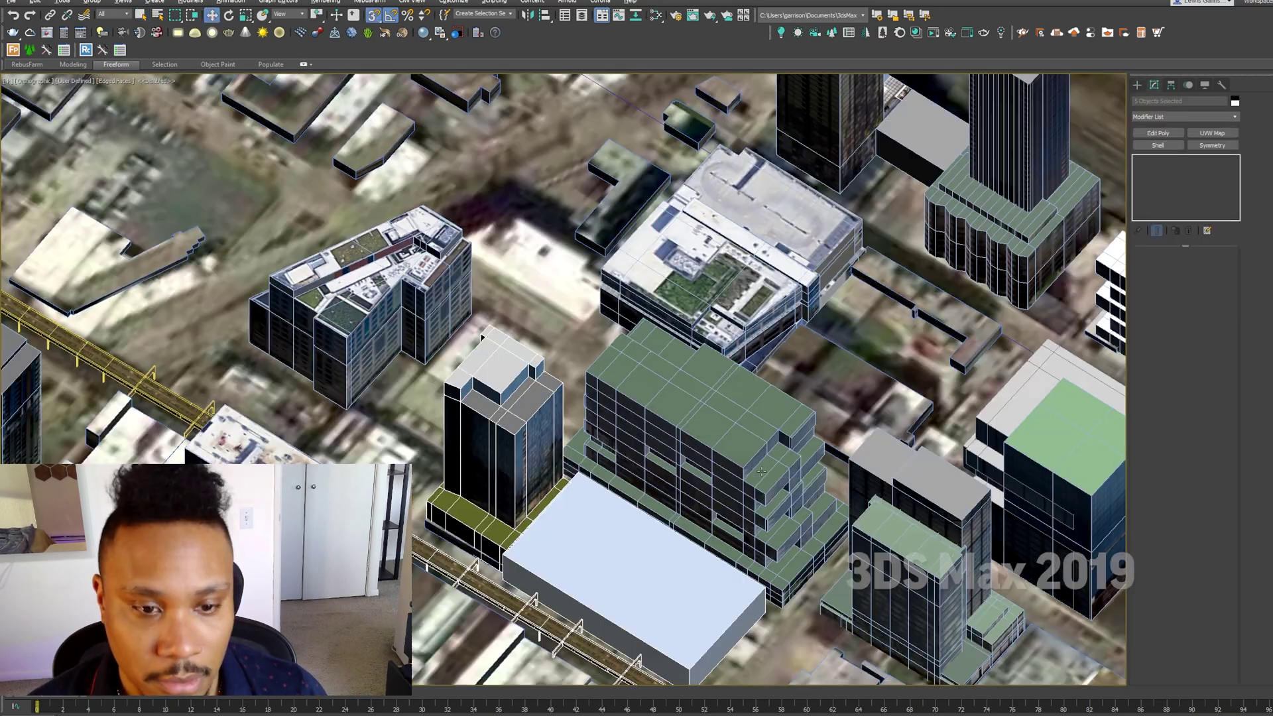
In 3ds Max, set the 1300 lake block's width to 310 ft and fit the site plan image to its top face.
scroll(752, 588, "up", 4)
key("m")
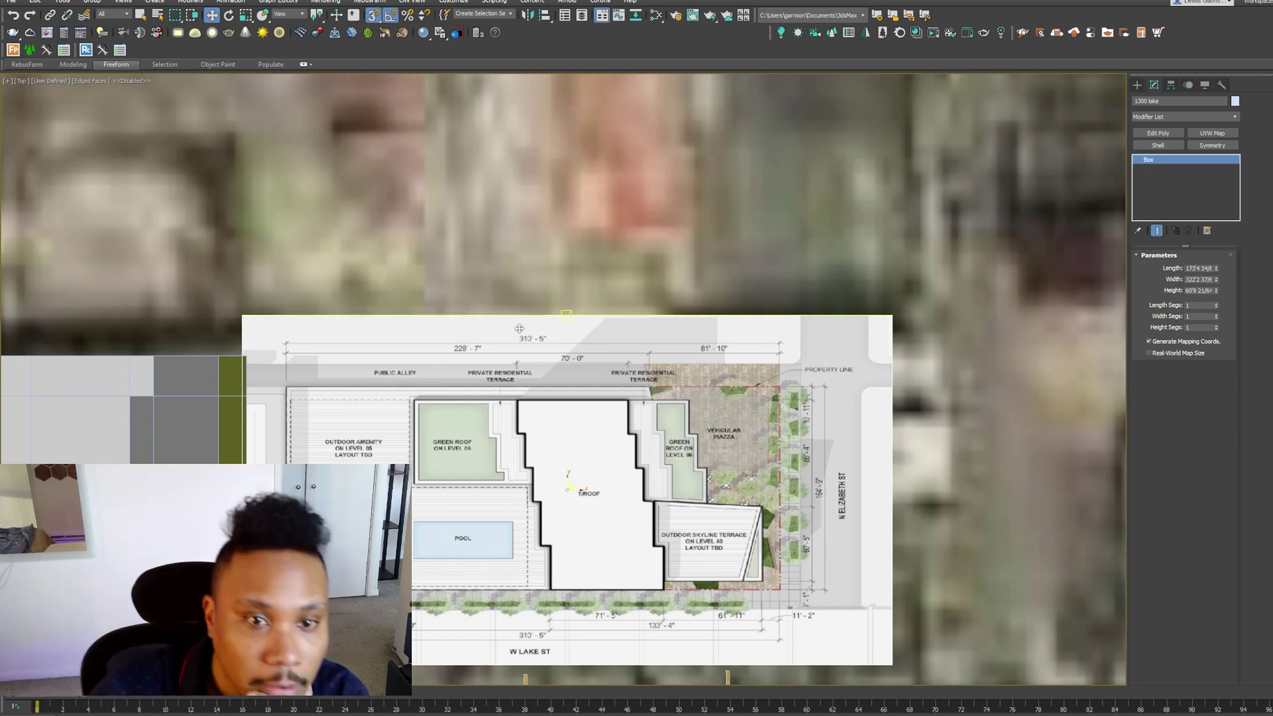
type("310")
key("Return")
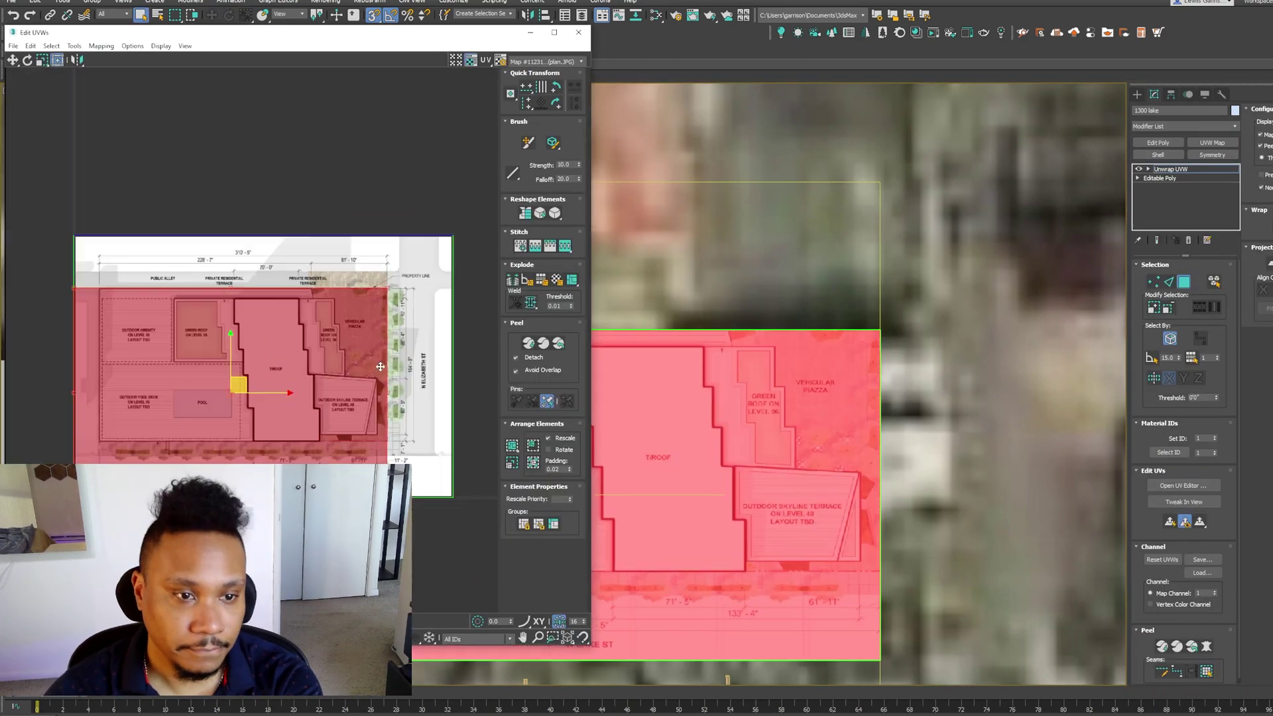
scroll(387, 336, "up", 5)
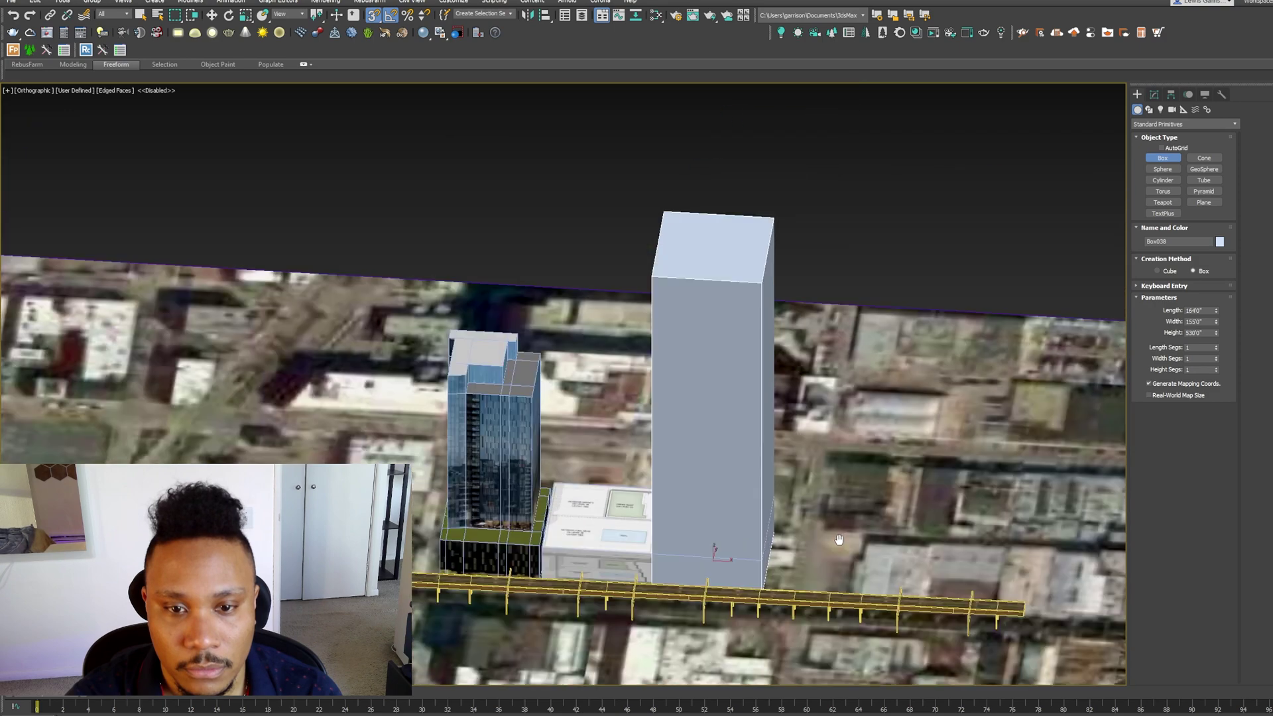
Map the south elevation image onto the 530 ft tall box and fit the front face's UVs to the drawing.
middle_click_drag(839, 540, 806, 601)
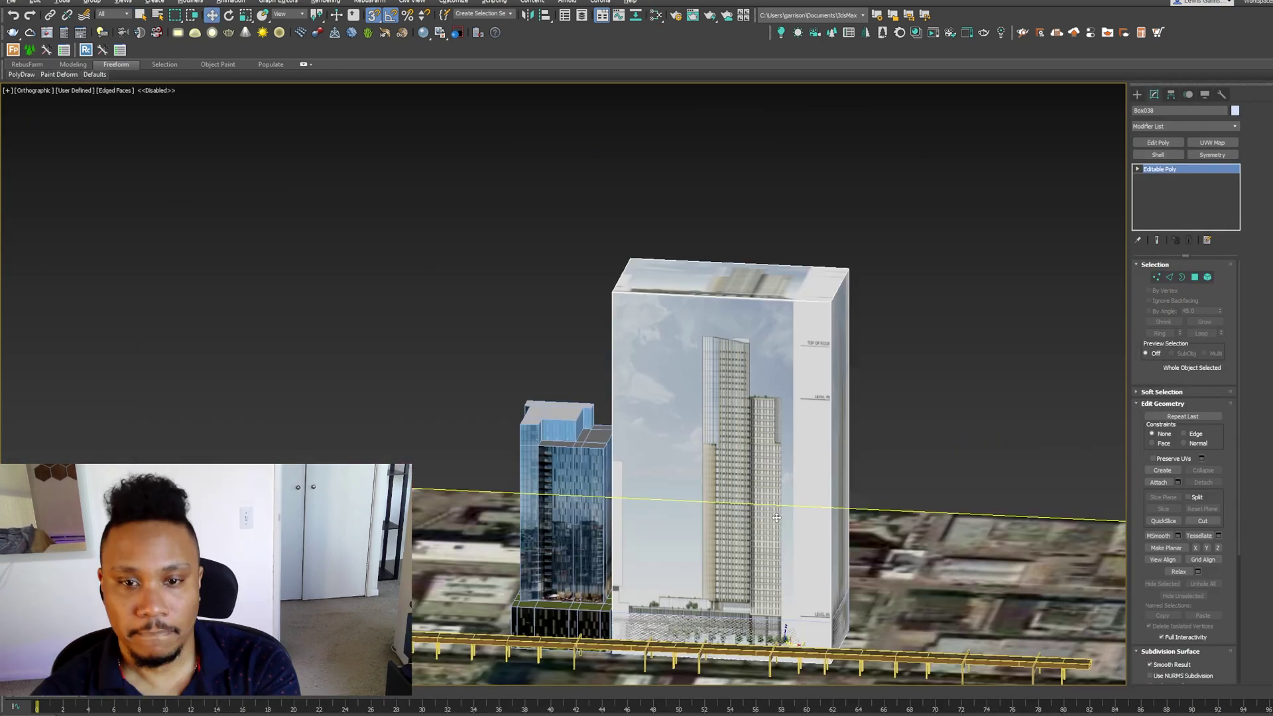
left_click(1235, 126)
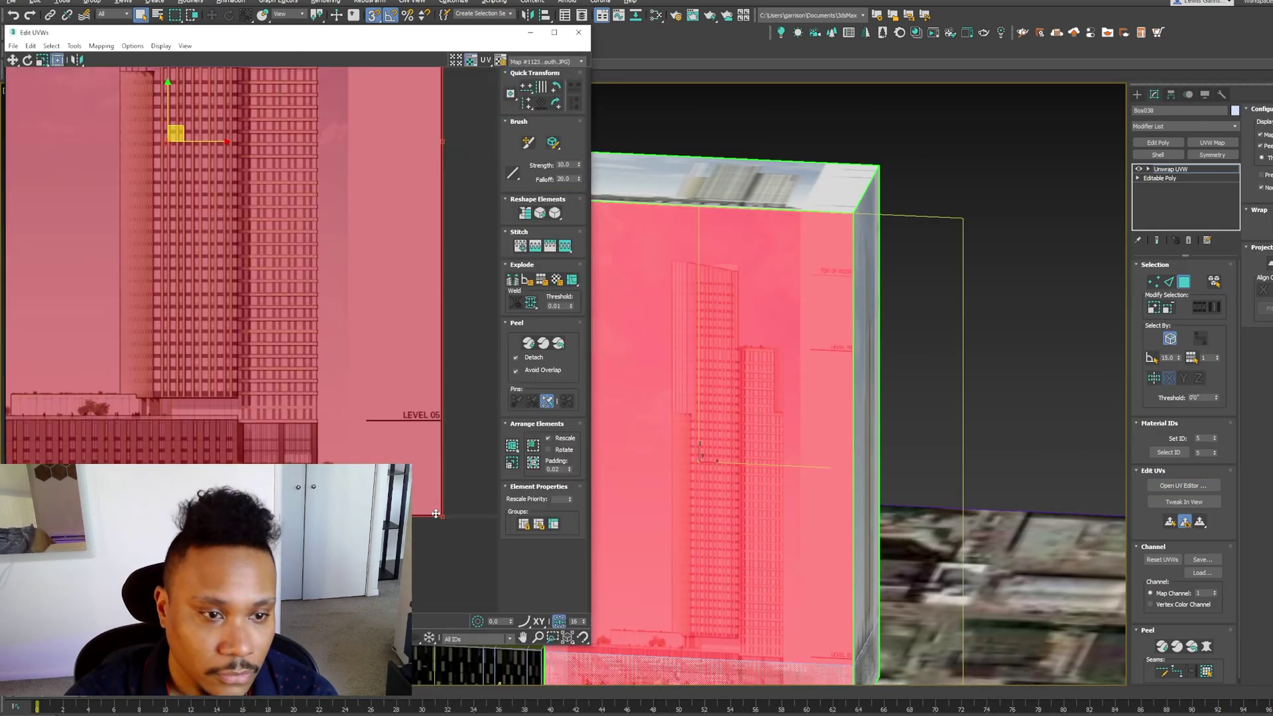
scroll(206, 199, "down", 2)
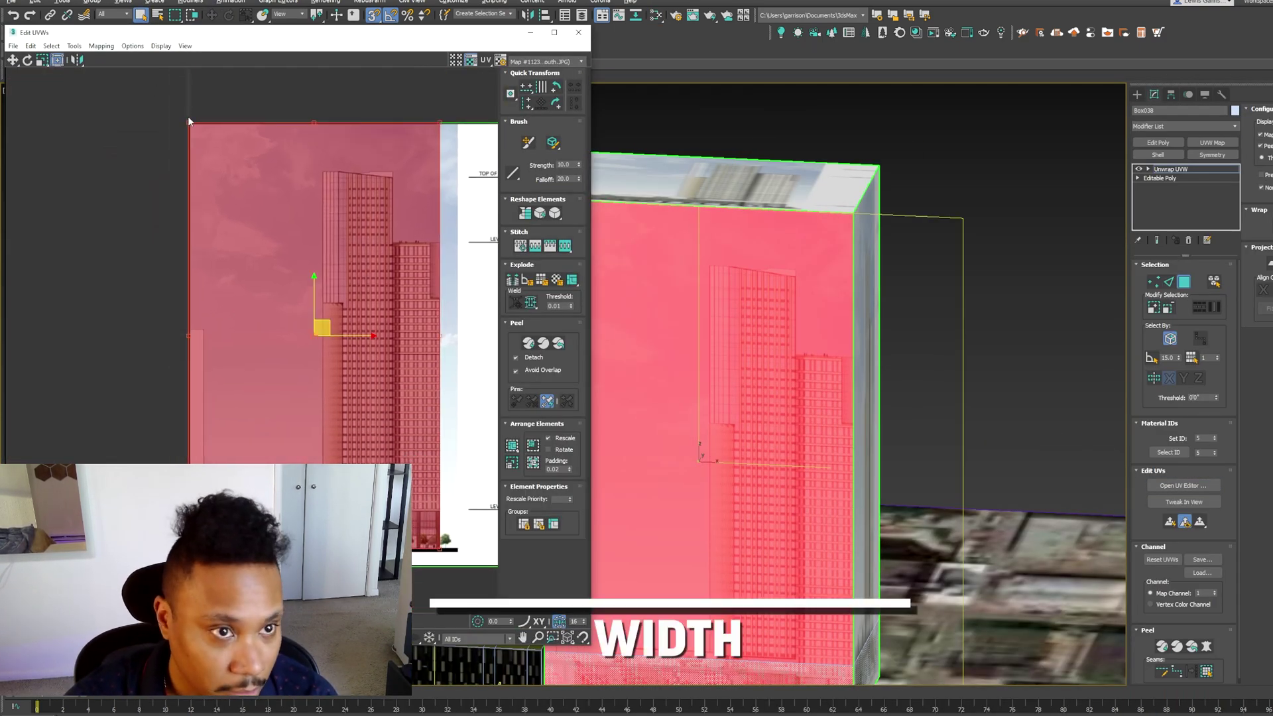
left_click_drag(189, 120, 214, 128)
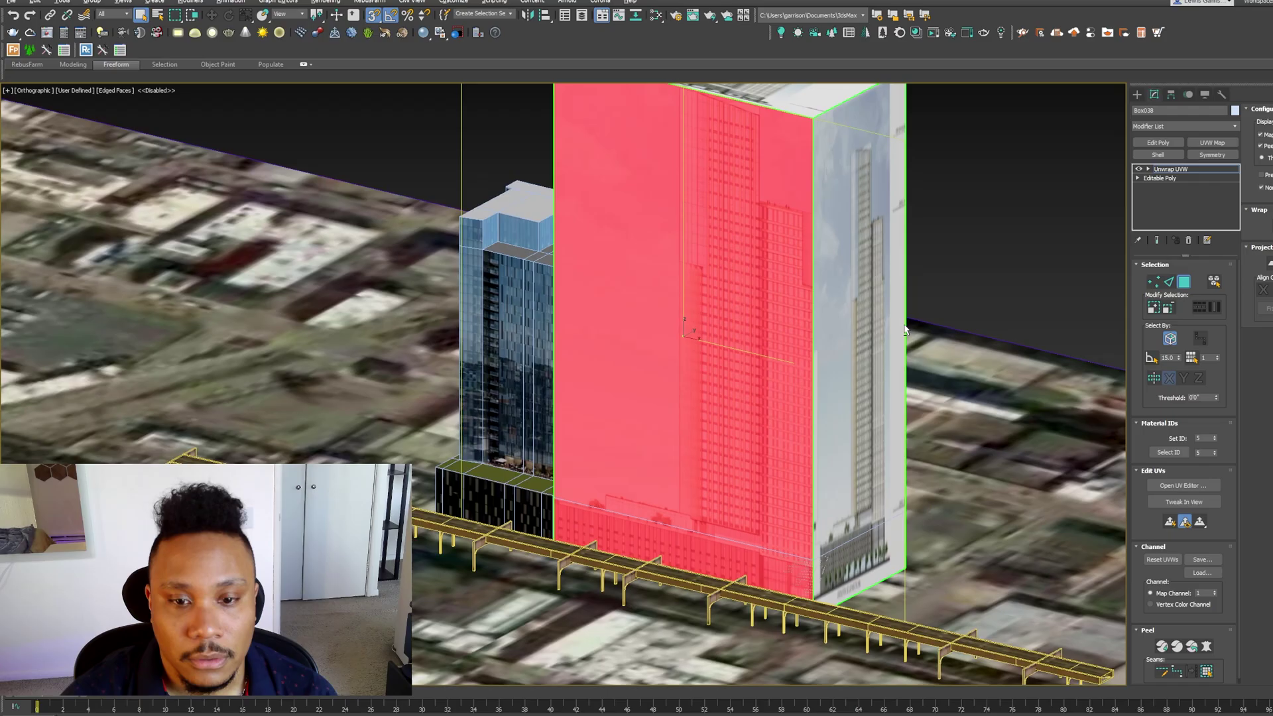
Convert the 1300 lake podium block to an editable poly and align its vertices with the south elevation and the roof plan.
middle_click_drag(942, 332, 975, 345, "alt")
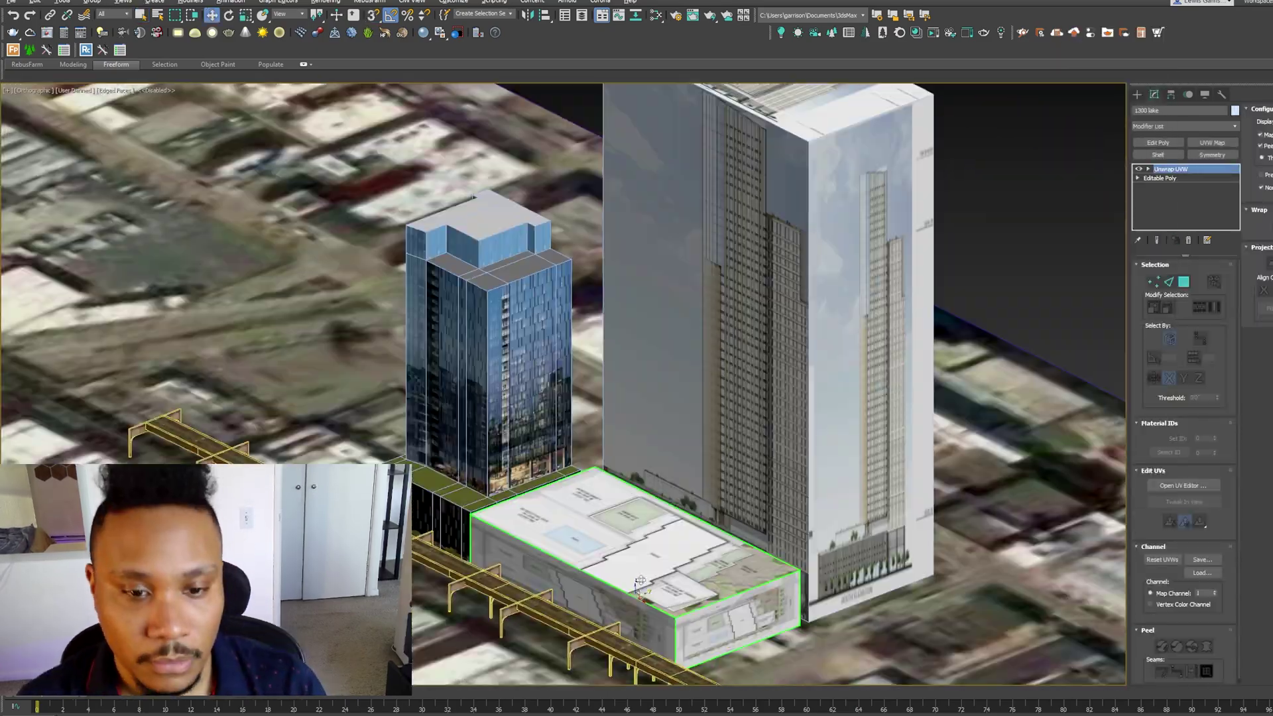
right_click(1000, 333)
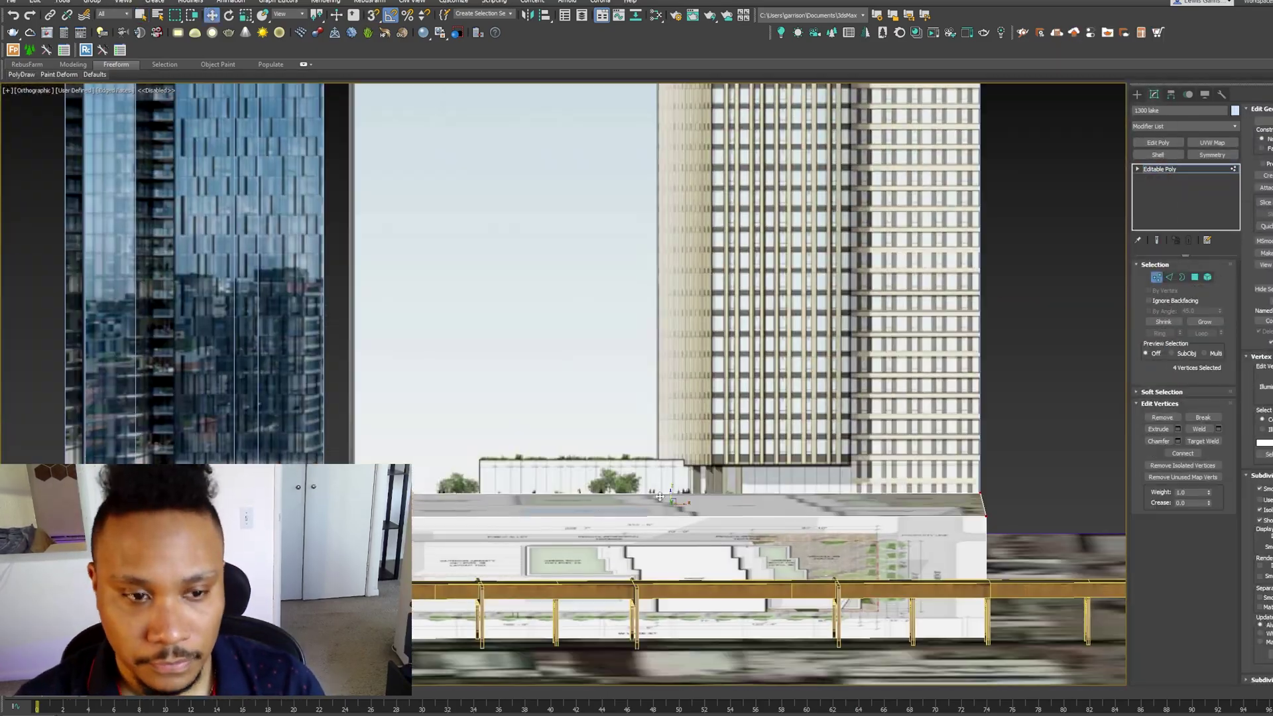
middle_click_drag(660, 497, 797, 358, "alt")
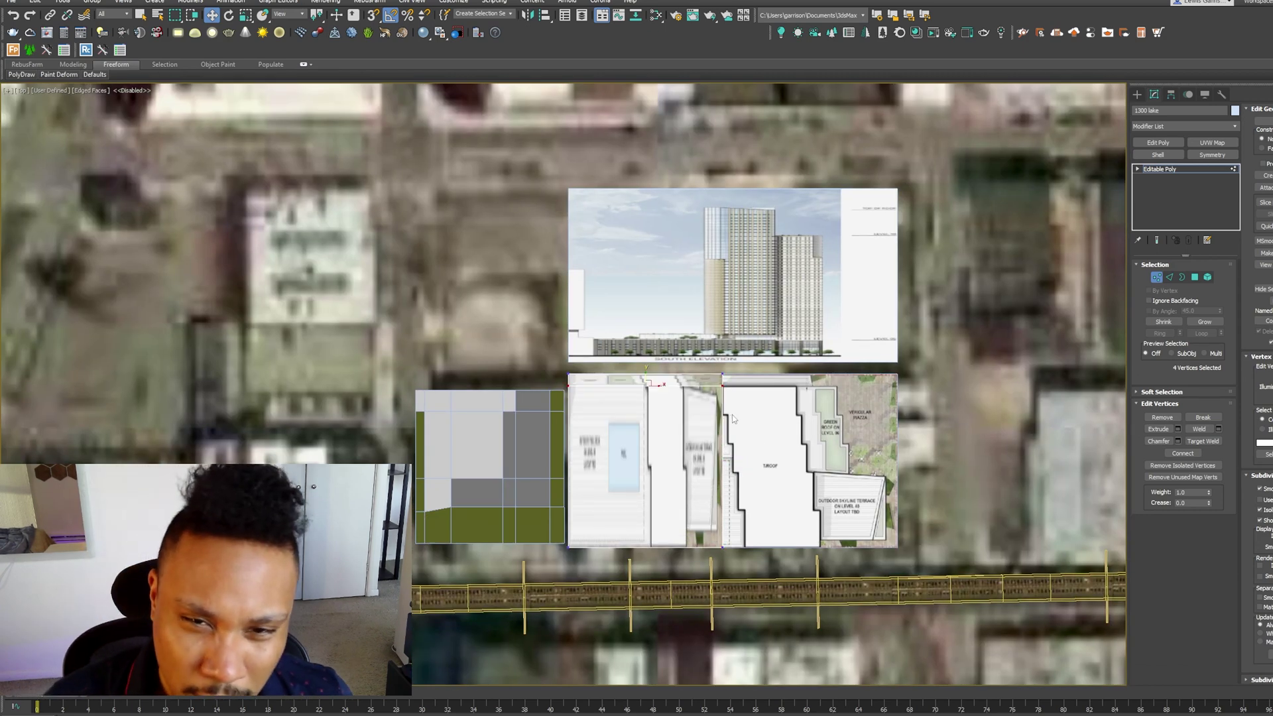
scroll(733, 418, "up", 5)
scroll(684, 444, "down", 3)
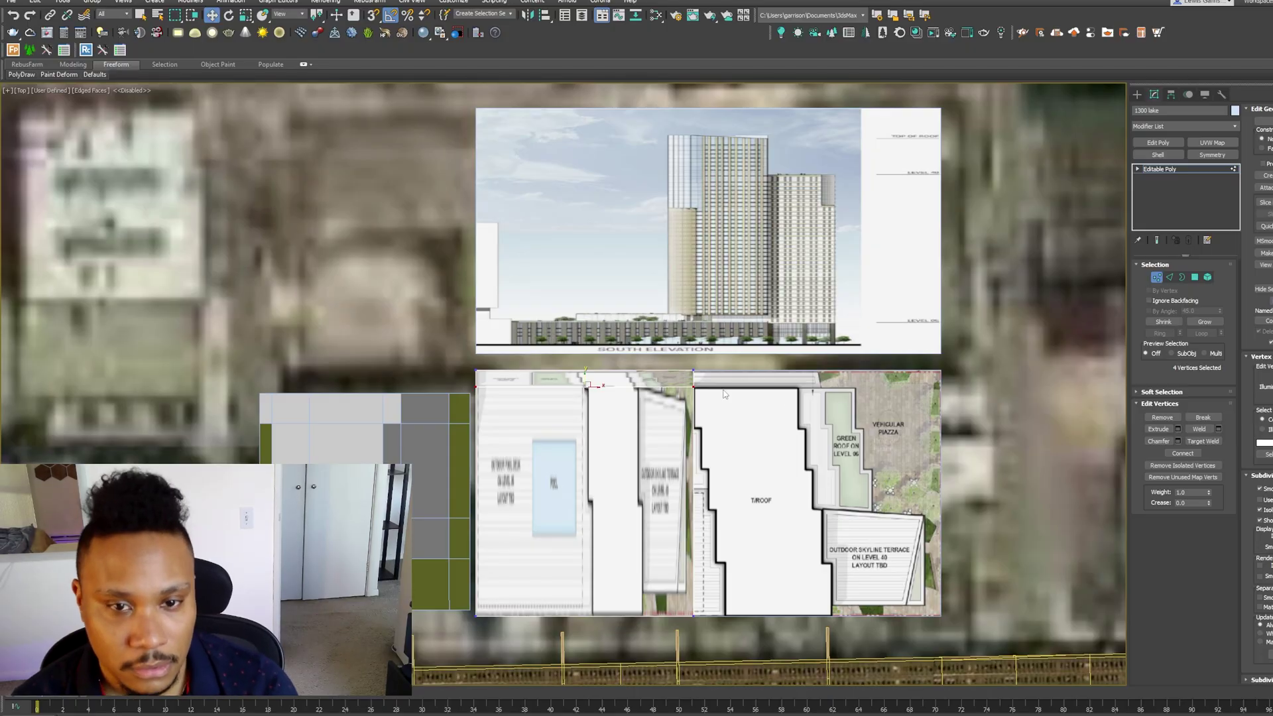
Connect edges across the podium at the roof plan's steps and extrude the polygons to follow the stepped tower outline.
key("2")
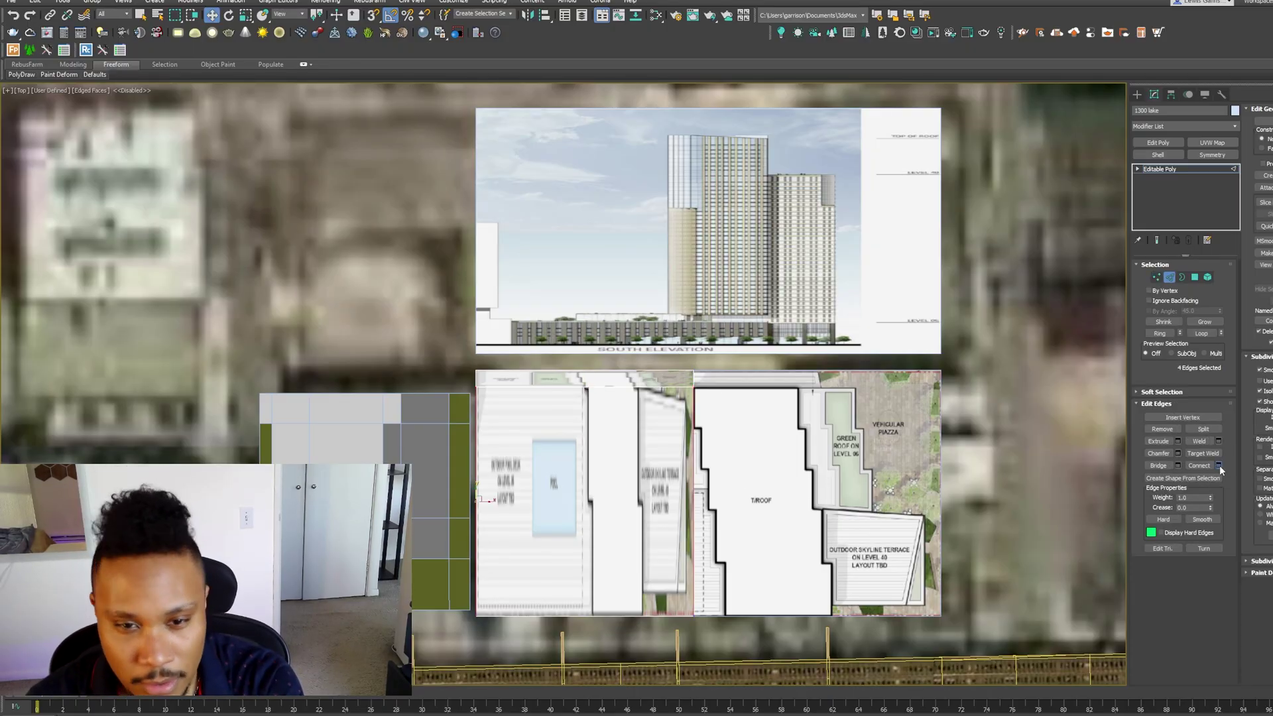
left_click(568, 437)
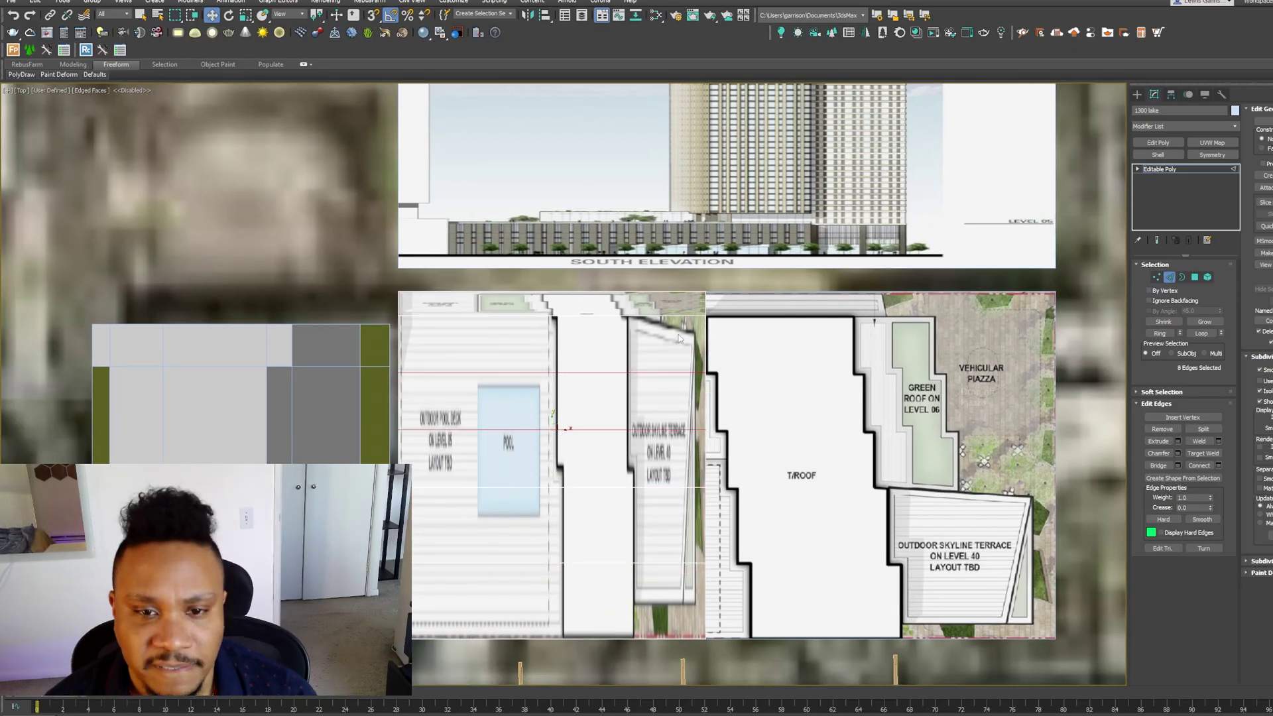
key("4")
key("shift+e")
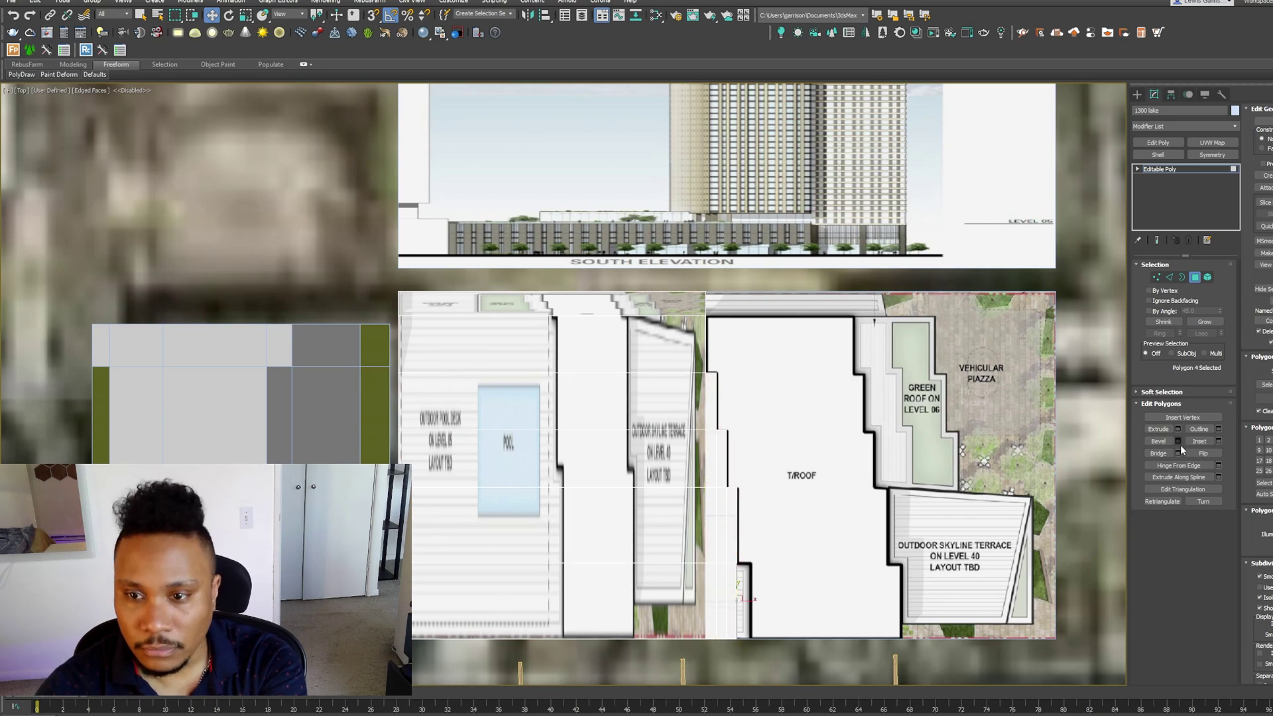
Adjust the stepped podium's vertices and map the full site plan onto a copy of the 1300 lake block.
middle_click_drag(862, 464, 811, 465, "alt")
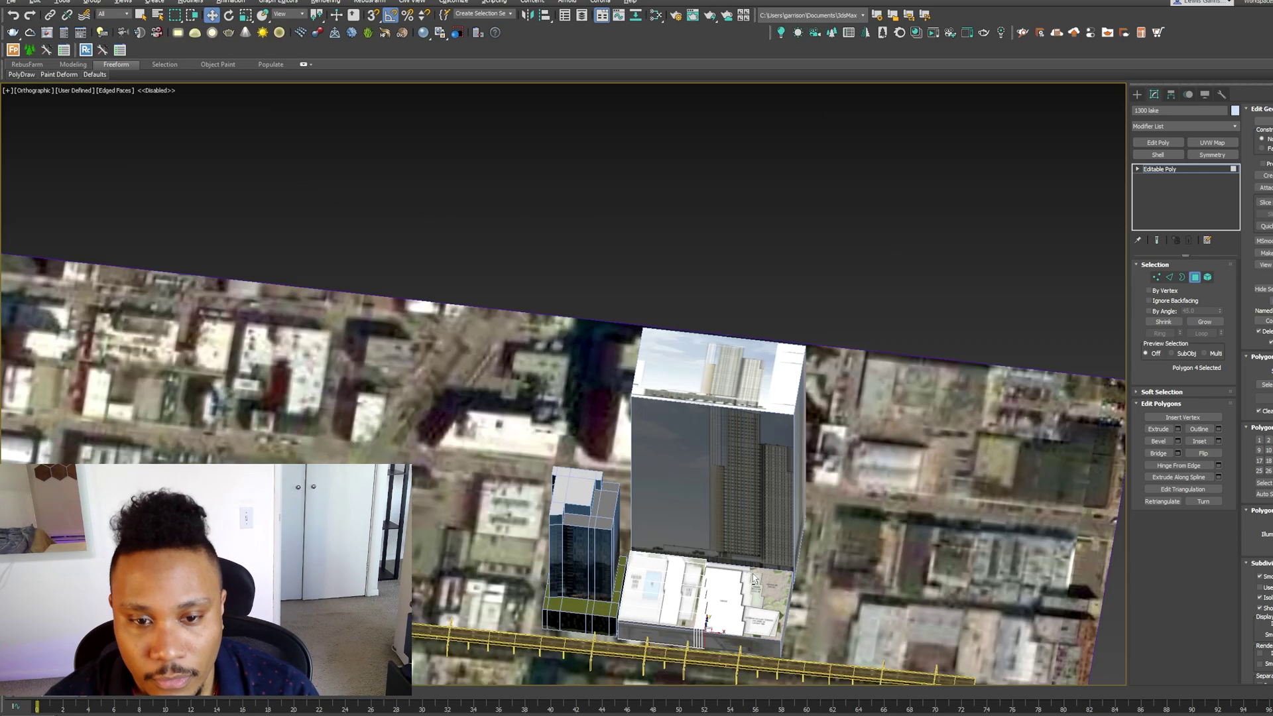
middle_click_drag(663, 398, 572, 391, "alt")
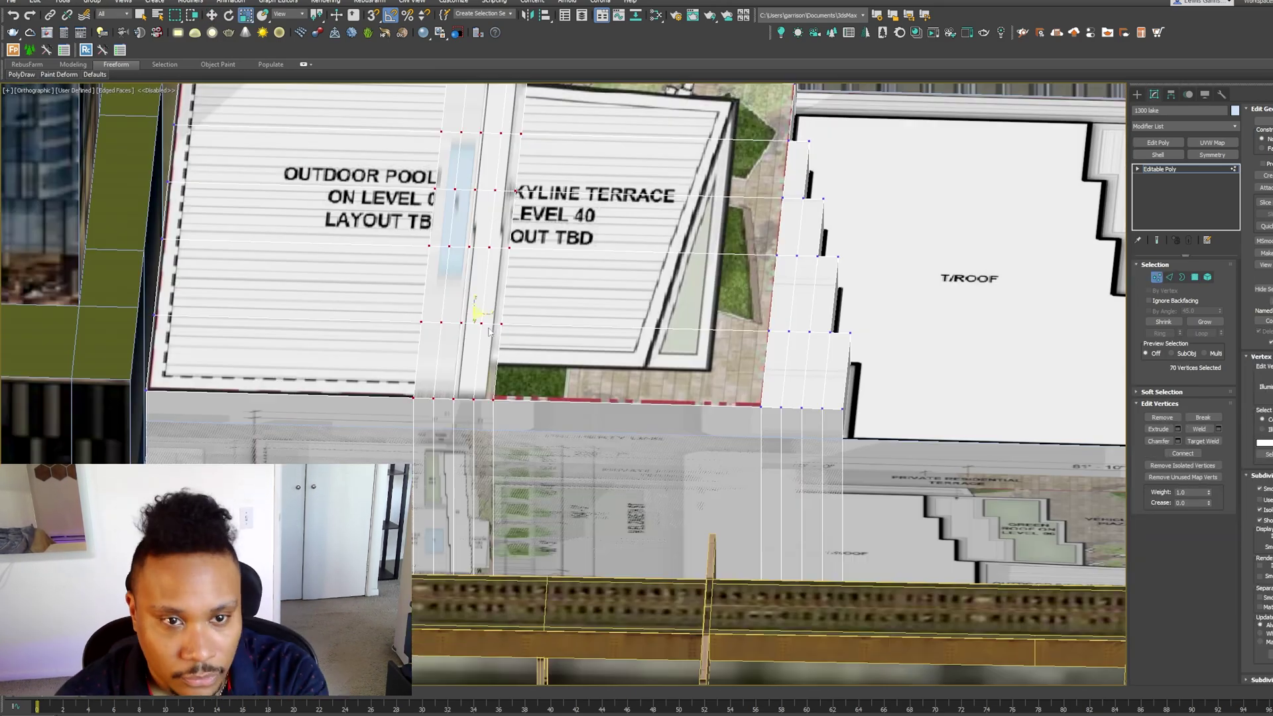
scroll(730, 398, "down", 5)
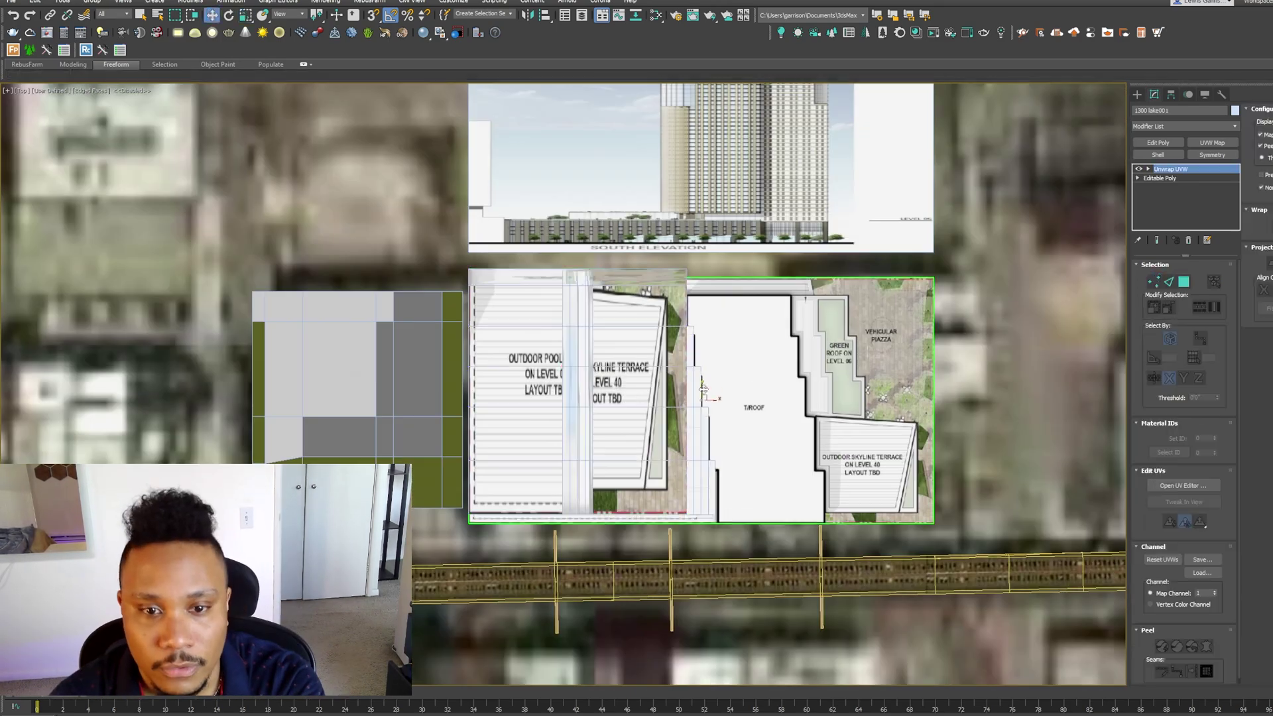
middle_click_drag(730, 398, 763, 411, "alt")
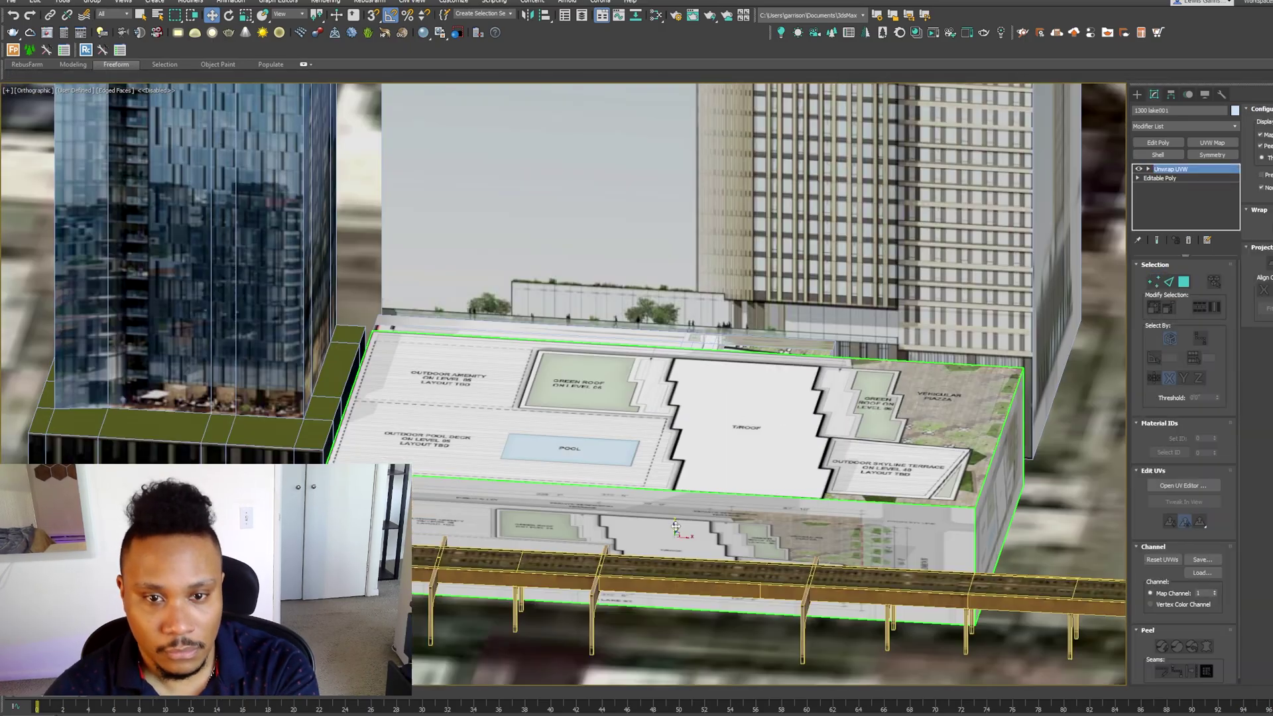
Extrude the stepped tower outline up from the podium to match the south elevation and connect its vertical edges with a horizontal ring.
middle_click_drag(707, 465, 707, 505, "alt")
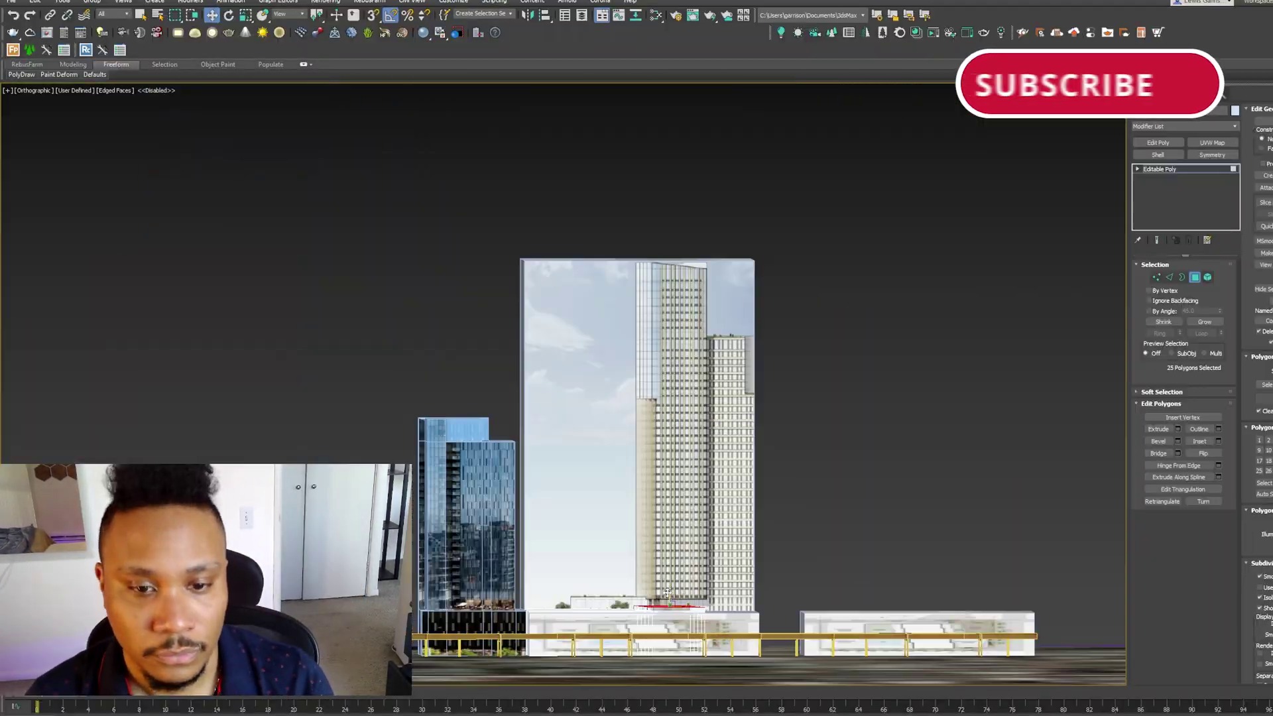
middle_click_drag(648, 278, 649, 327, "alt")
scroll(648, 326, "up", 10)
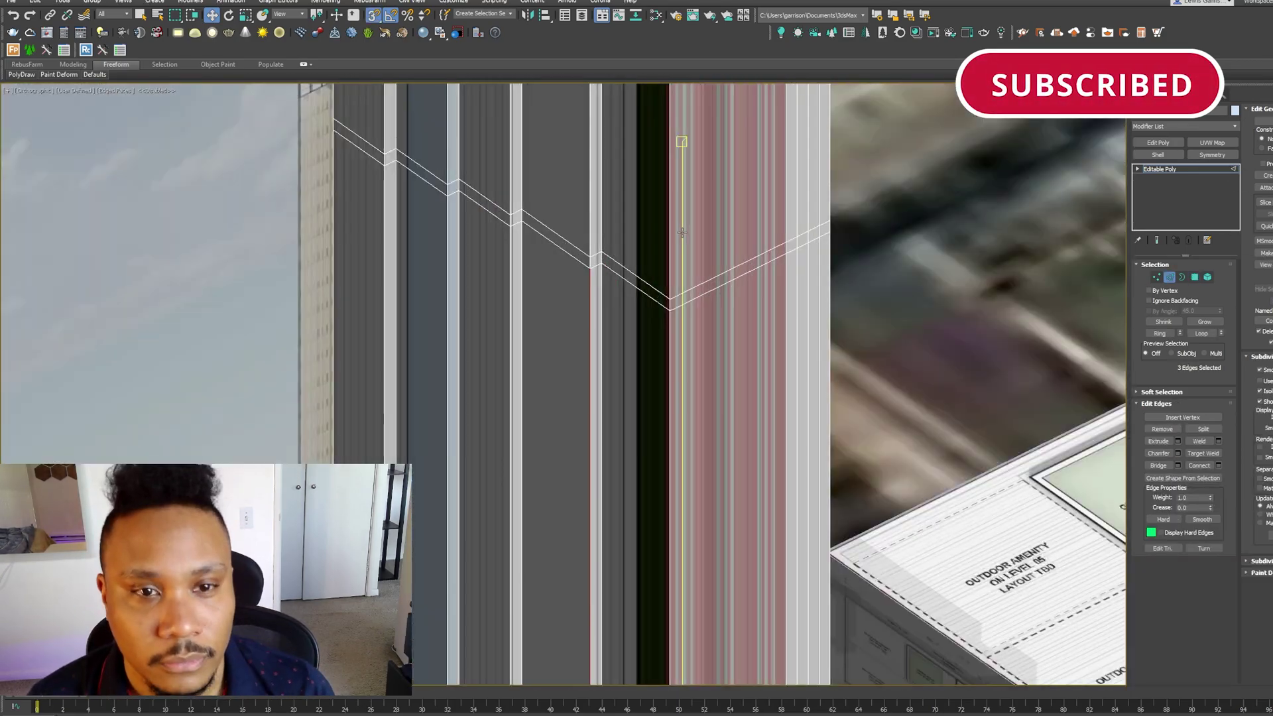
left_click(1170, 278)
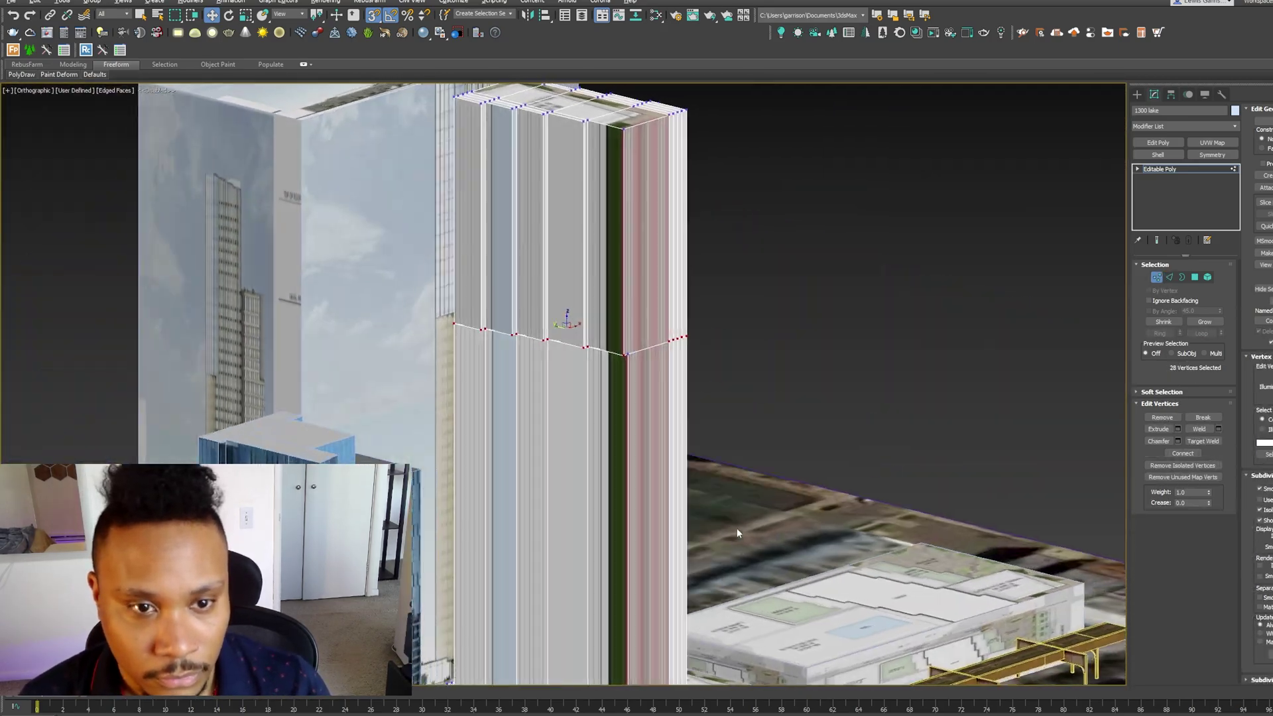
Adjust the tower's vertices around the horizontal ring and where the shaft meets the podium.
middle_click_drag(738, 528, 653, 473, "alt")
scroll(653, 473, "up", 8)
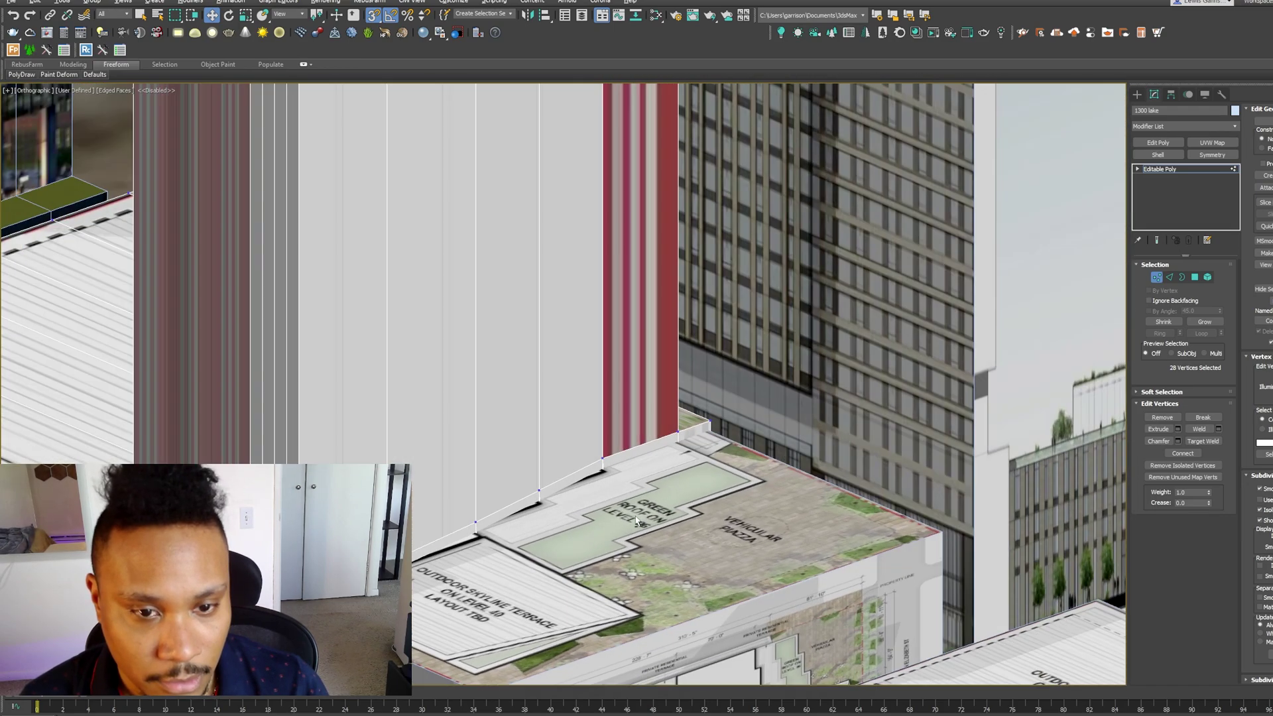
middle_click_drag(636, 522, 663, 405, "alt")
scroll(705, 398, "down", 5)
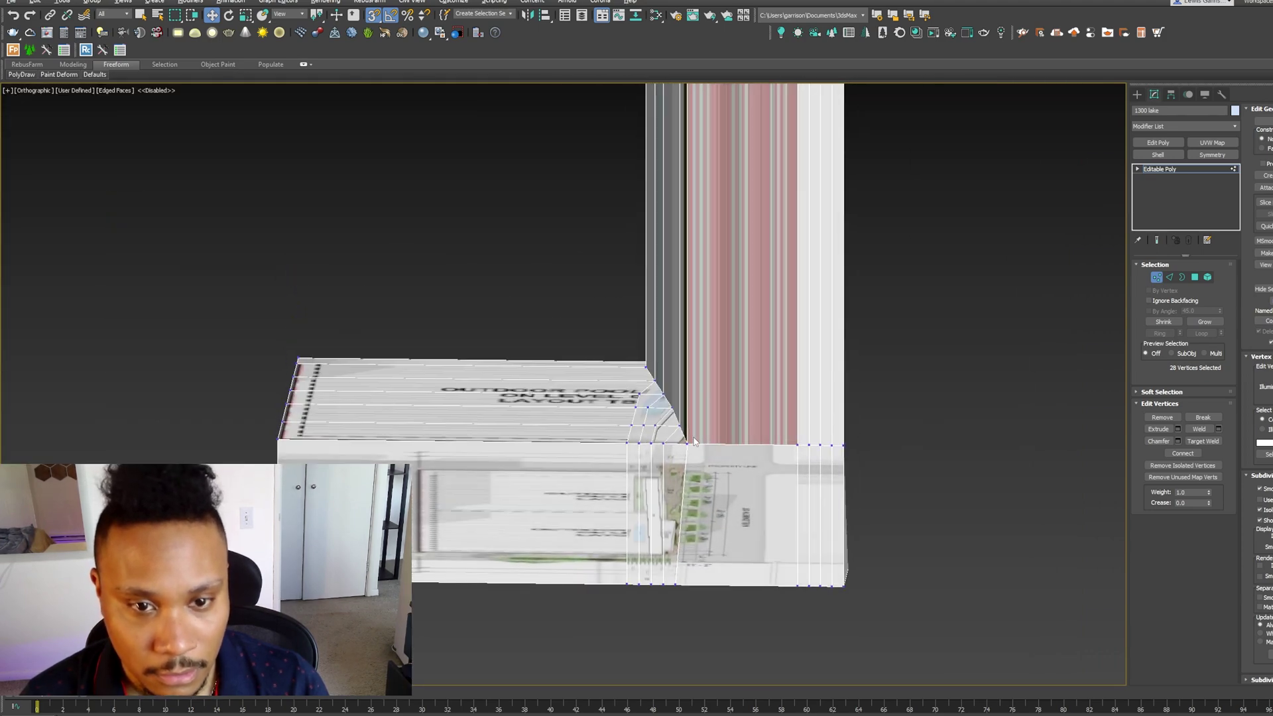
key("F3")
scroll(630, 412, "up", 5)
left_click(652, 615)
middle_click_drag(652, 615, 745, 577, "alt")
left_click(491, 521)
left_click(745, 577)
key("F3")
scroll(745, 576, "down", 5)
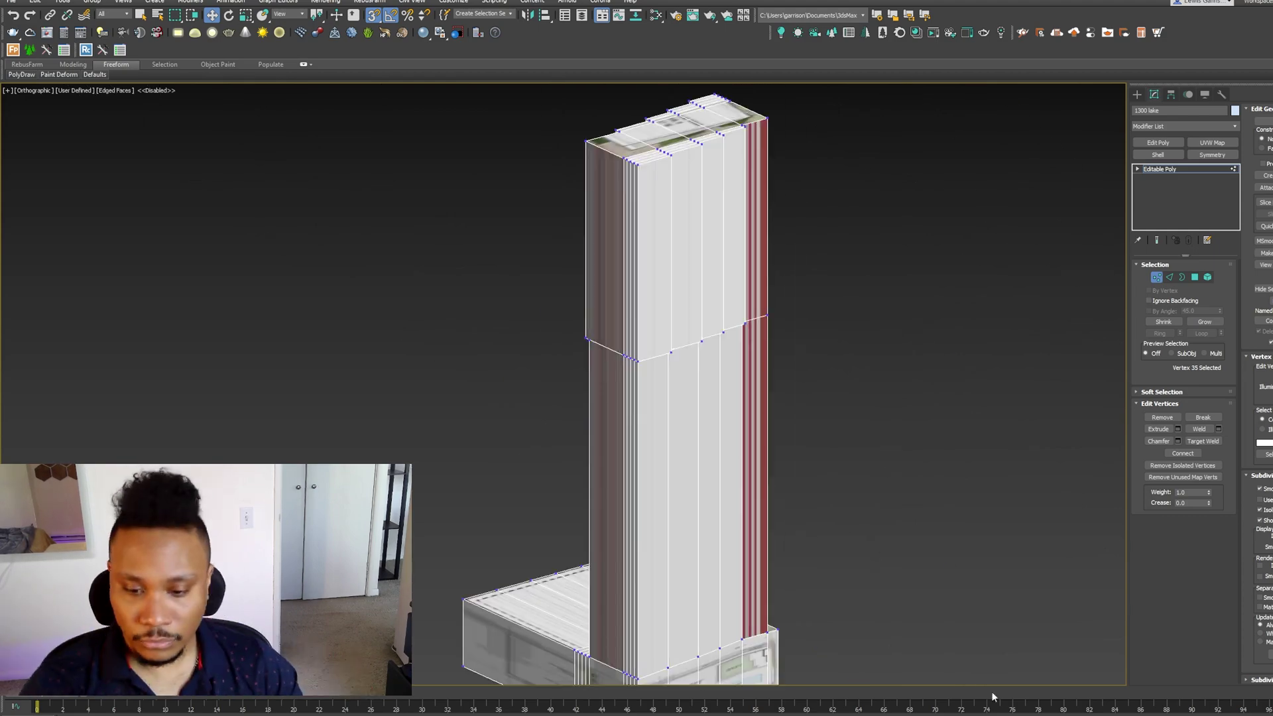
Snap the vertices along the tower's roof edges onto the corners of the stepped facade.
middle_click_drag(966, 654, 989, 427, "alt")
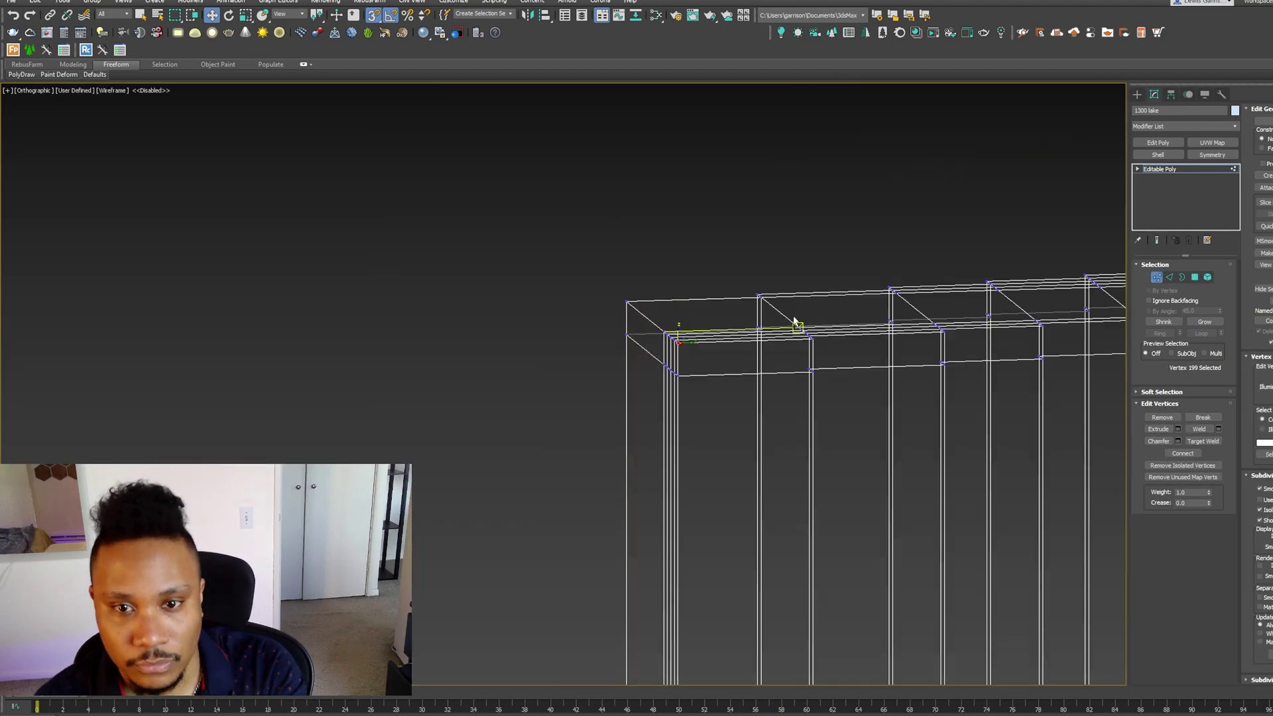
scroll(827, 395, "down", 3)
middle_click_drag(826, 395, 808, 468, "alt")
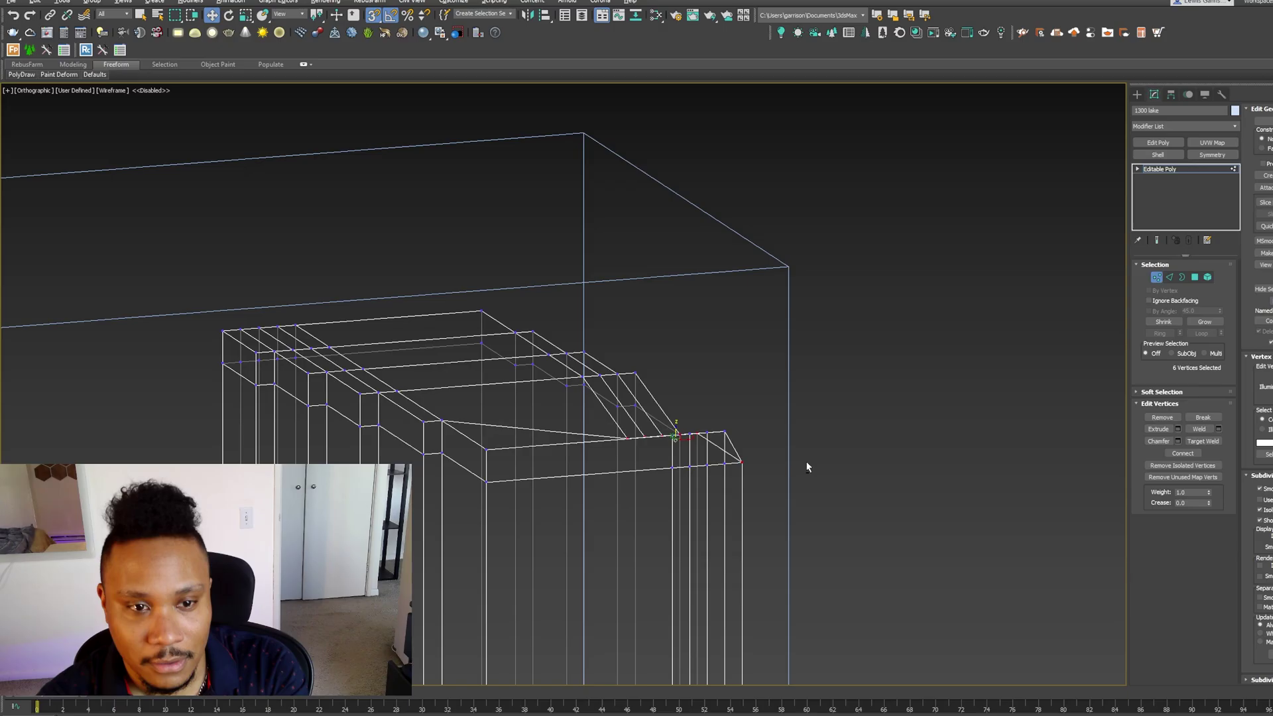
middle_click_drag(730, 587, 916, 386, "alt")
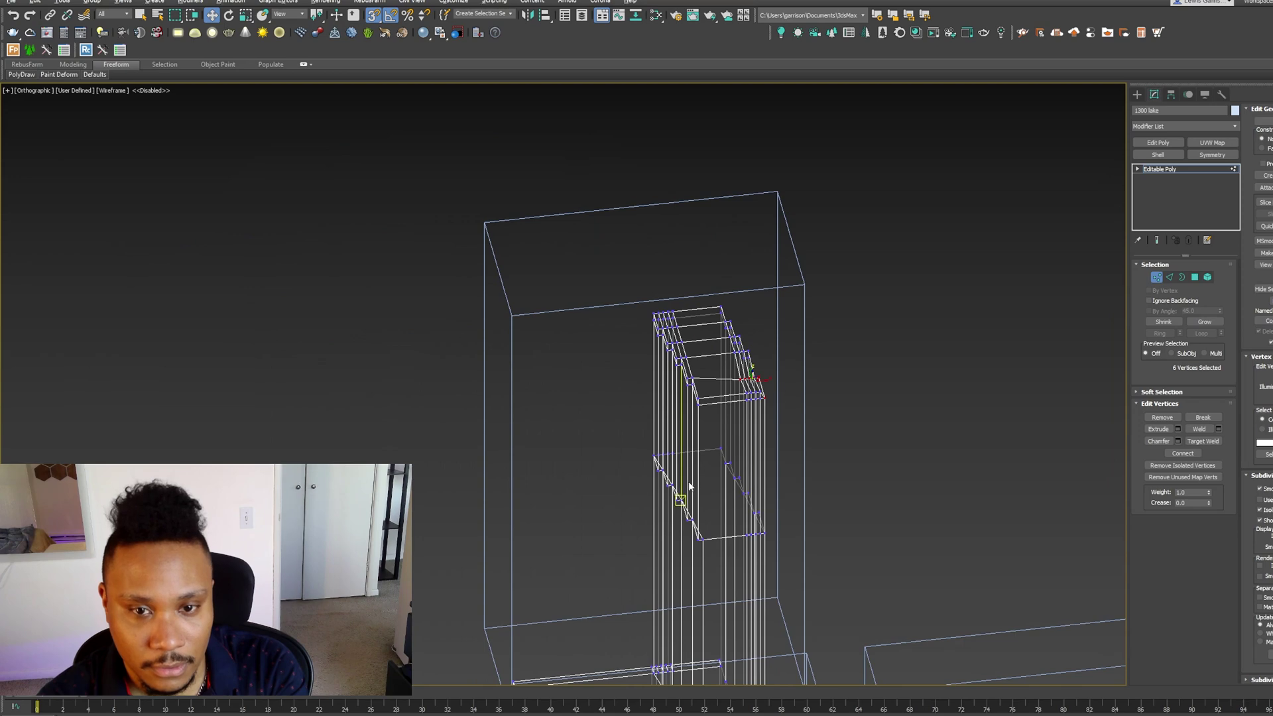
middle_click_drag(690, 487, 726, 384, "alt")
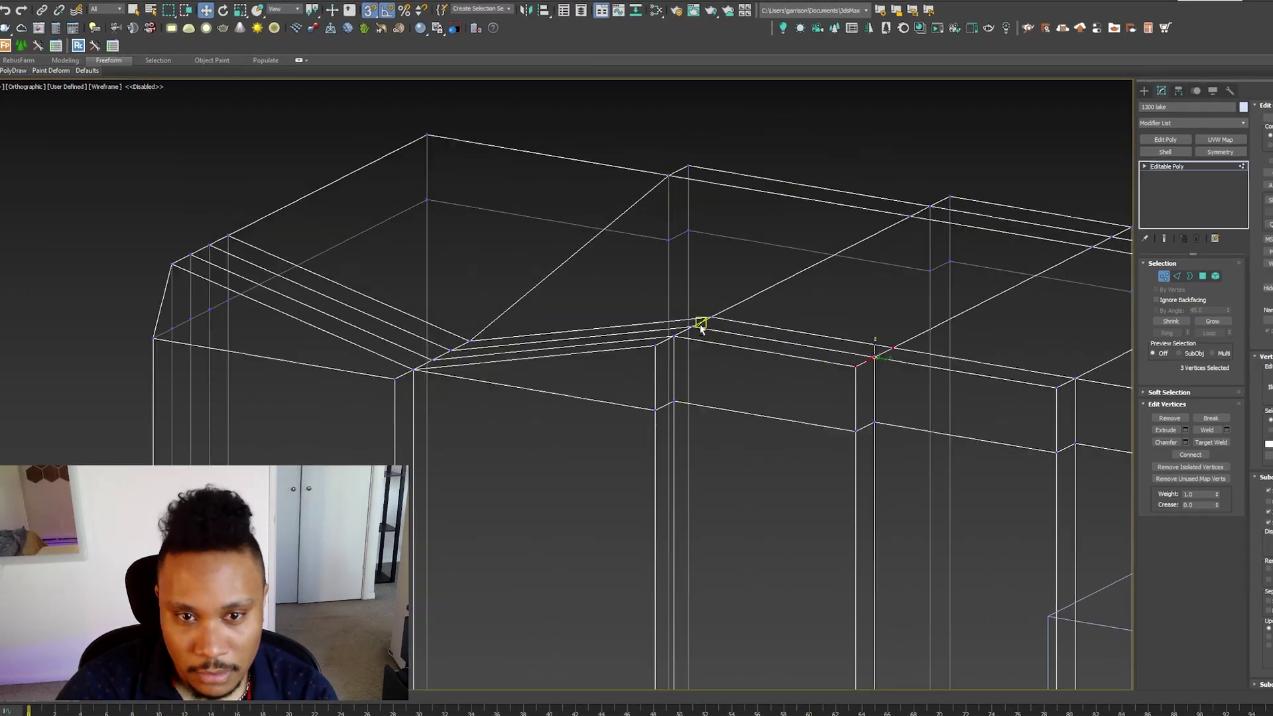
left_click_drag(701, 327, 668, 391)
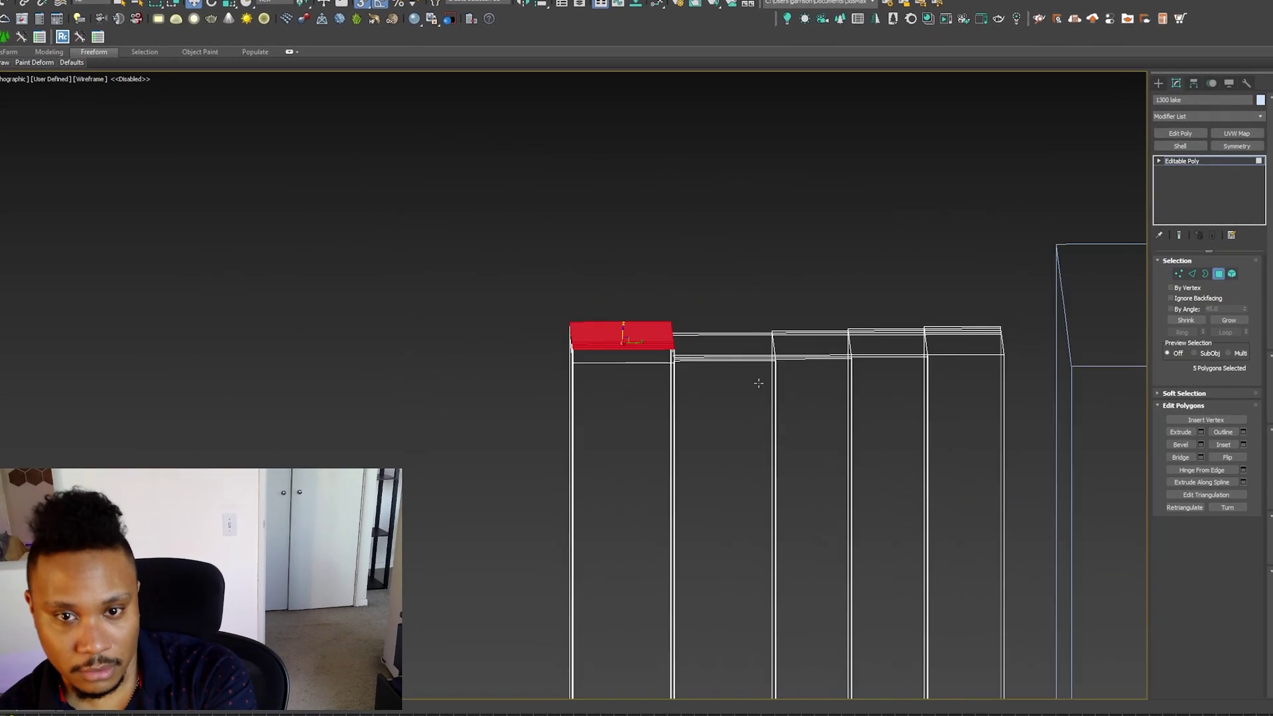
Select the top polygons of the sawtooth bays and form a raised parapet around the tower's roof.
left_click(816, 341)
left_click(895, 321)
left_click(955, 292)
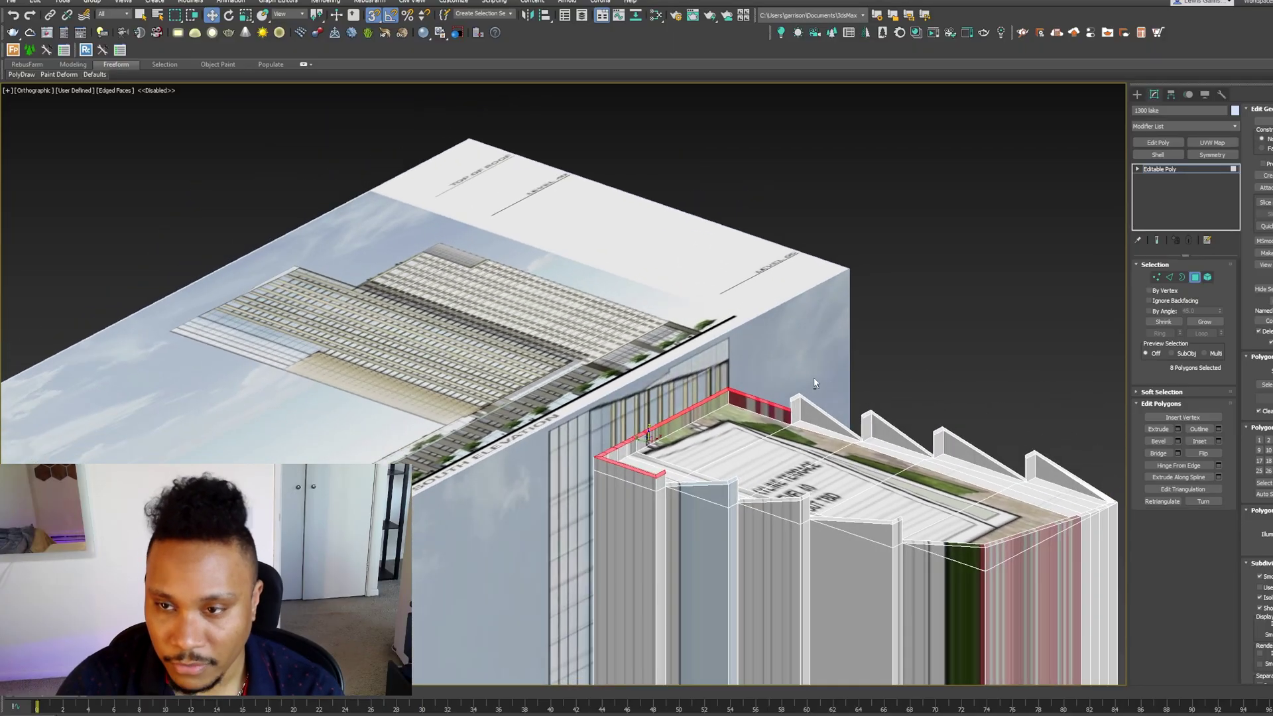
Adjust the parapet's corner vertices along the sawtooth edge of the tower's roof.
scroll(795, 385, "up", 4)
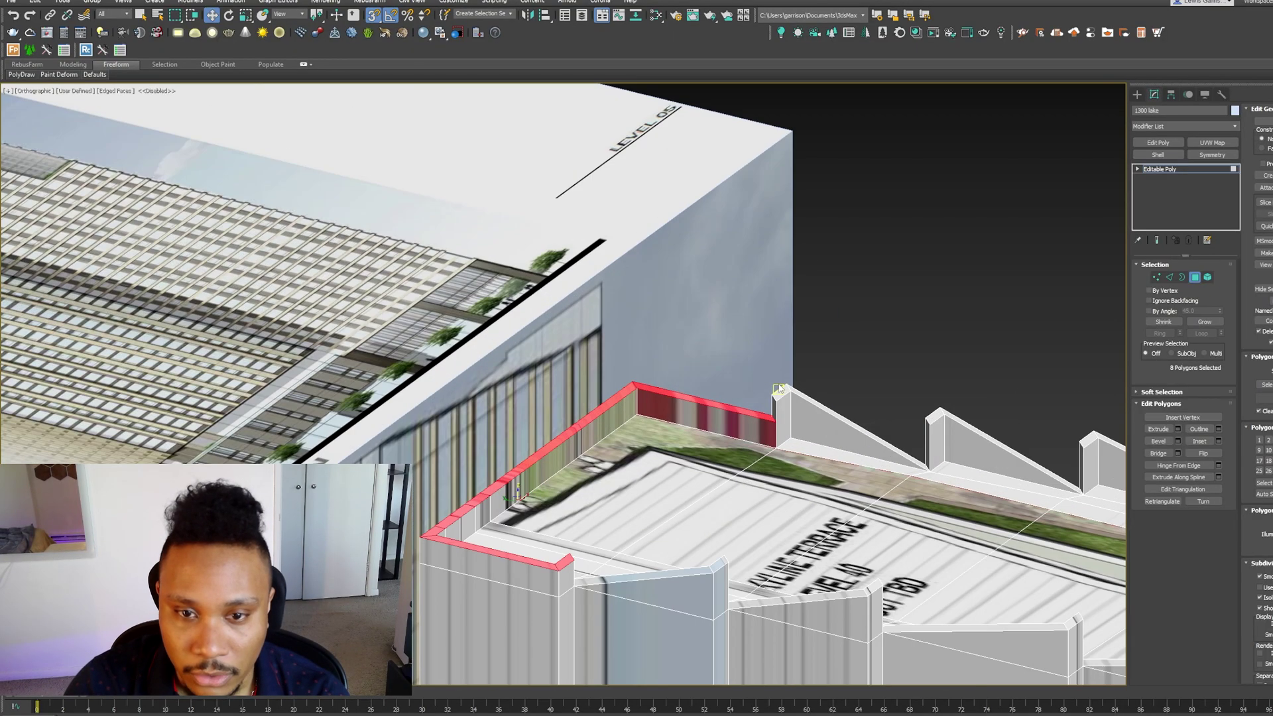
left_click(1157, 277)
middle_click_drag(822, 464, 597, 429, "alt")
scroll(623, 417, "down", 3)
scroll(597, 429, "up", 5)
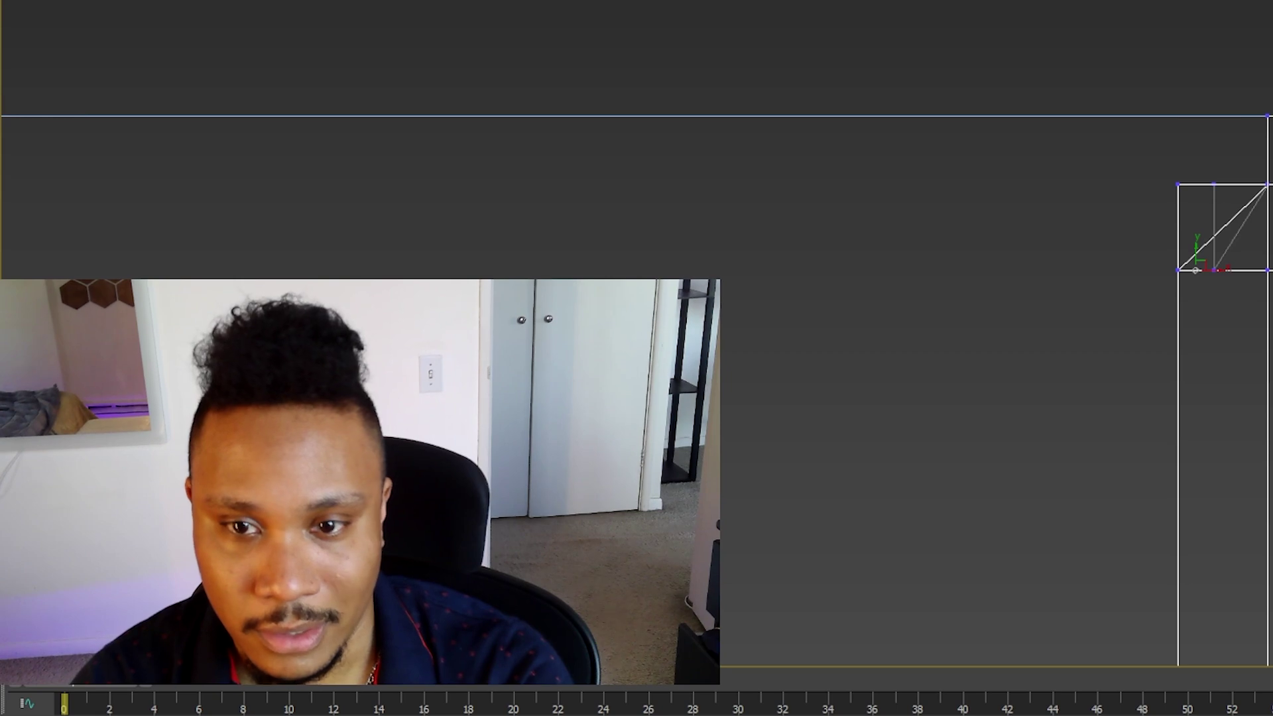
Draw a sloped guide line across the tower's top in the front view and align the parapet's lower vertices with it.
scroll(1066, 307, "down", 3)
middle_click_drag(508, 441, 719, 420)
scroll(763, 484, "down", 2)
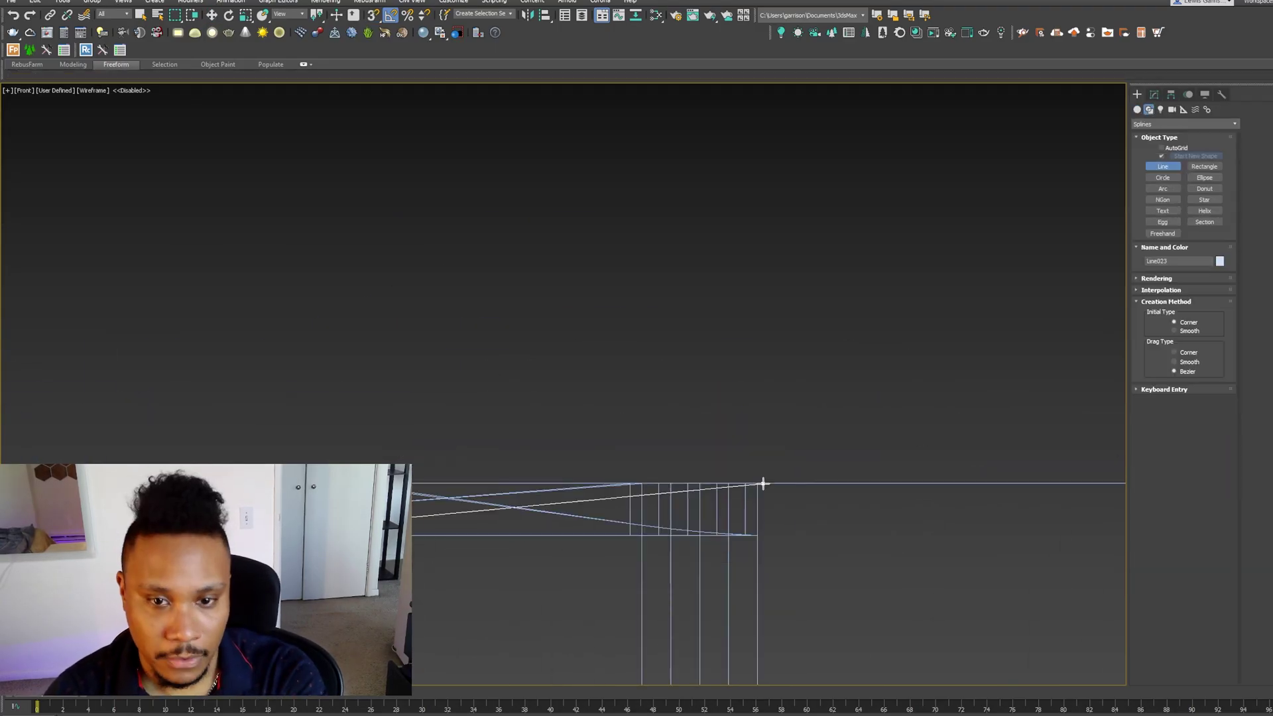
scroll(764, 484, "down", 3)
scroll(764, 484, "up", 3)
left_click(1155, 94)
scroll(838, 535, "up", 2)
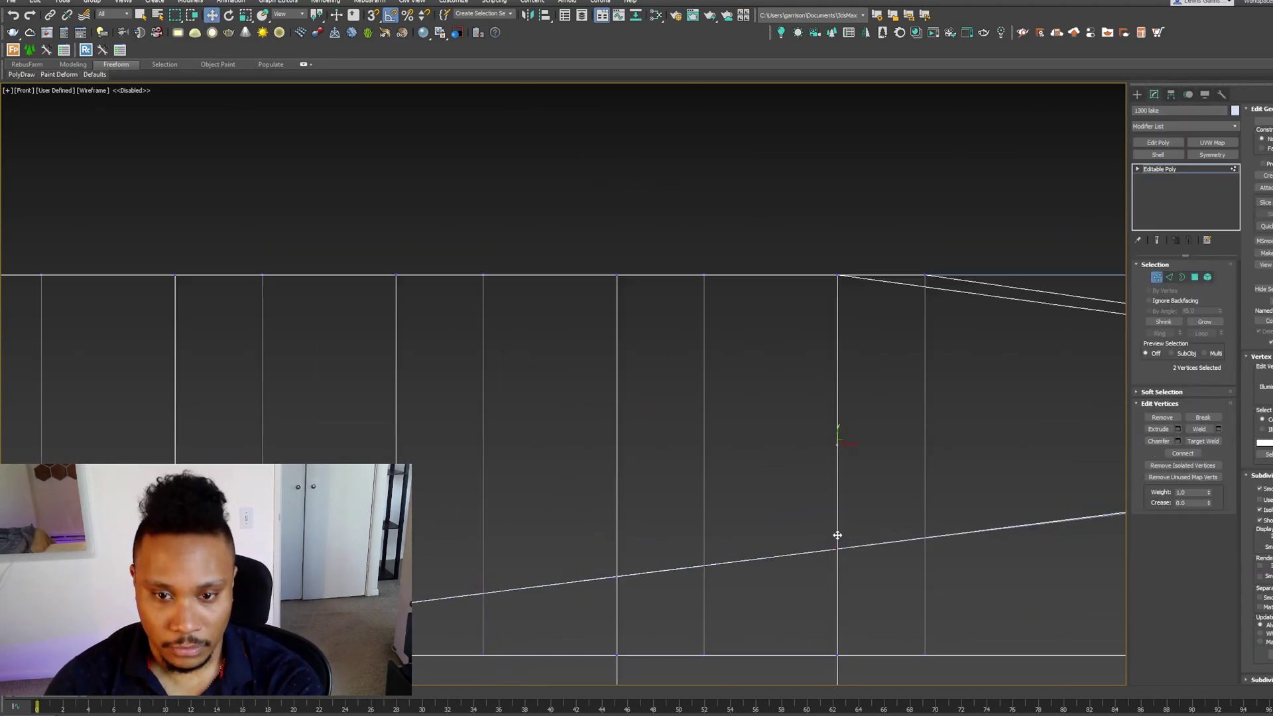
scroll(837, 535, "down", 5)
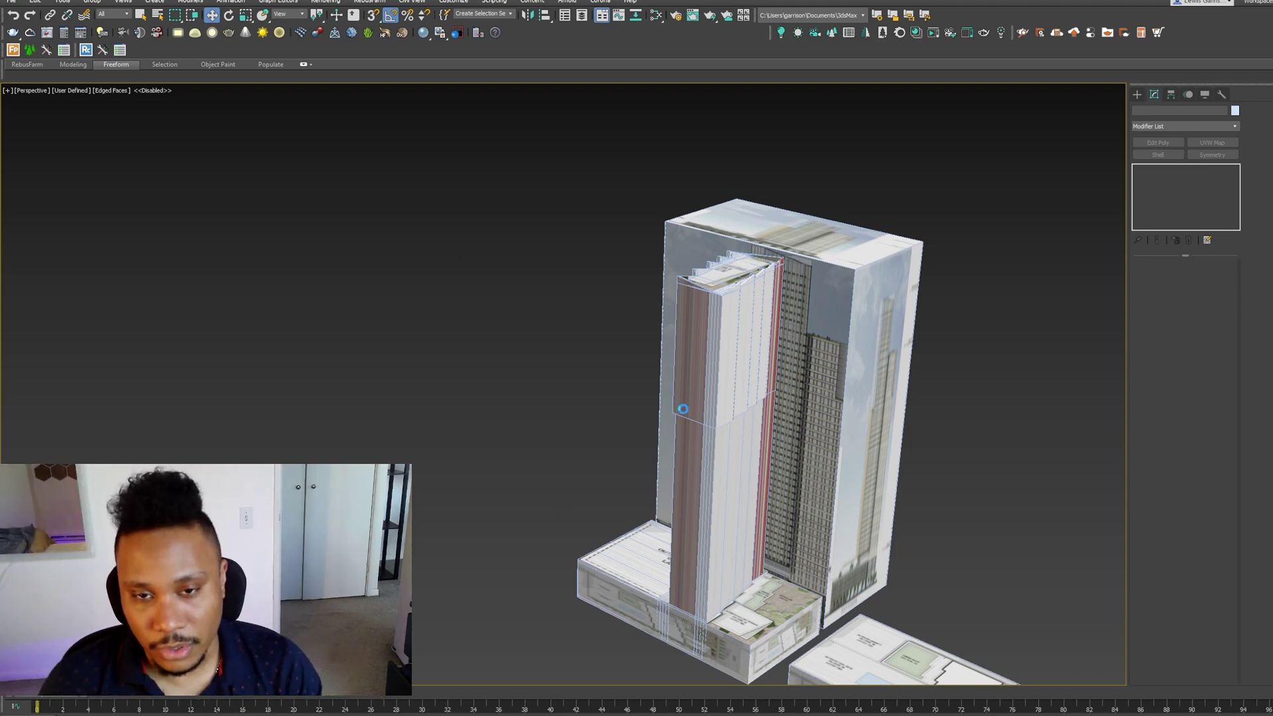
Examine the tower massing, podium and site plan against the elevations on the reference box from several sides.
scroll(683, 409, "up", 5)
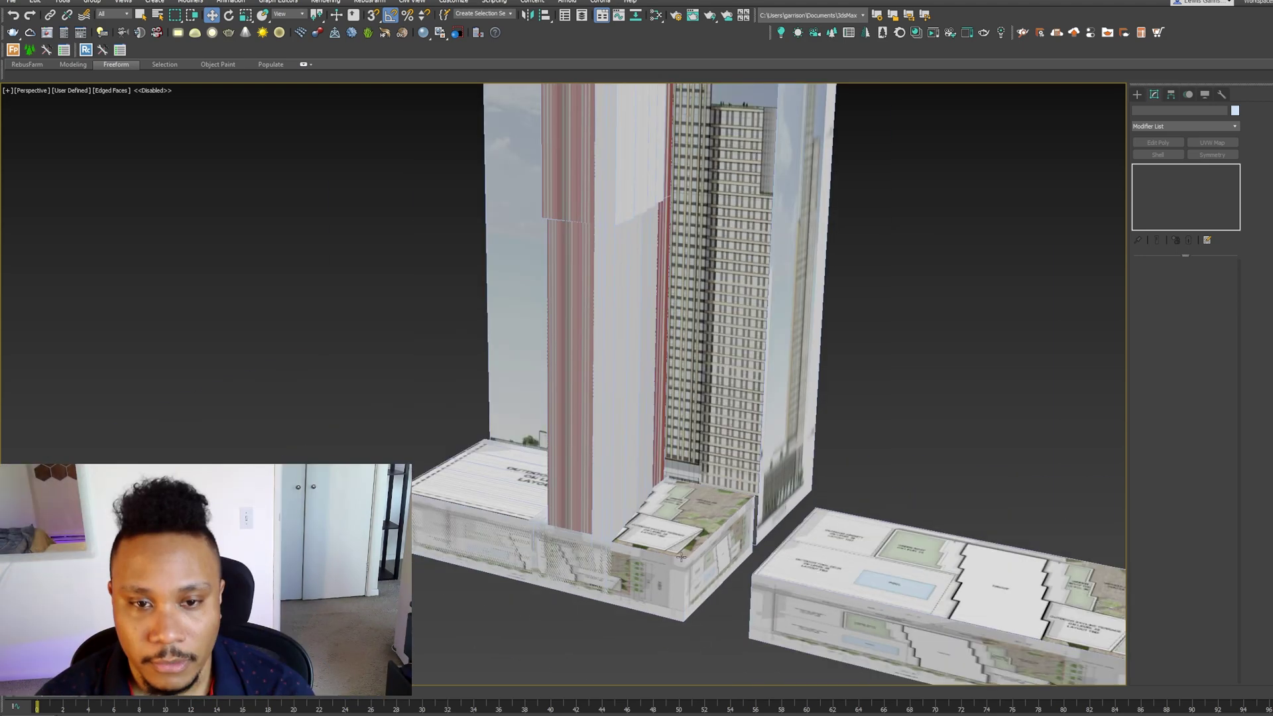
scroll(683, 409, "down", 8)
scroll(665, 494, "up", 6)
scroll(665, 494, "down", 8)
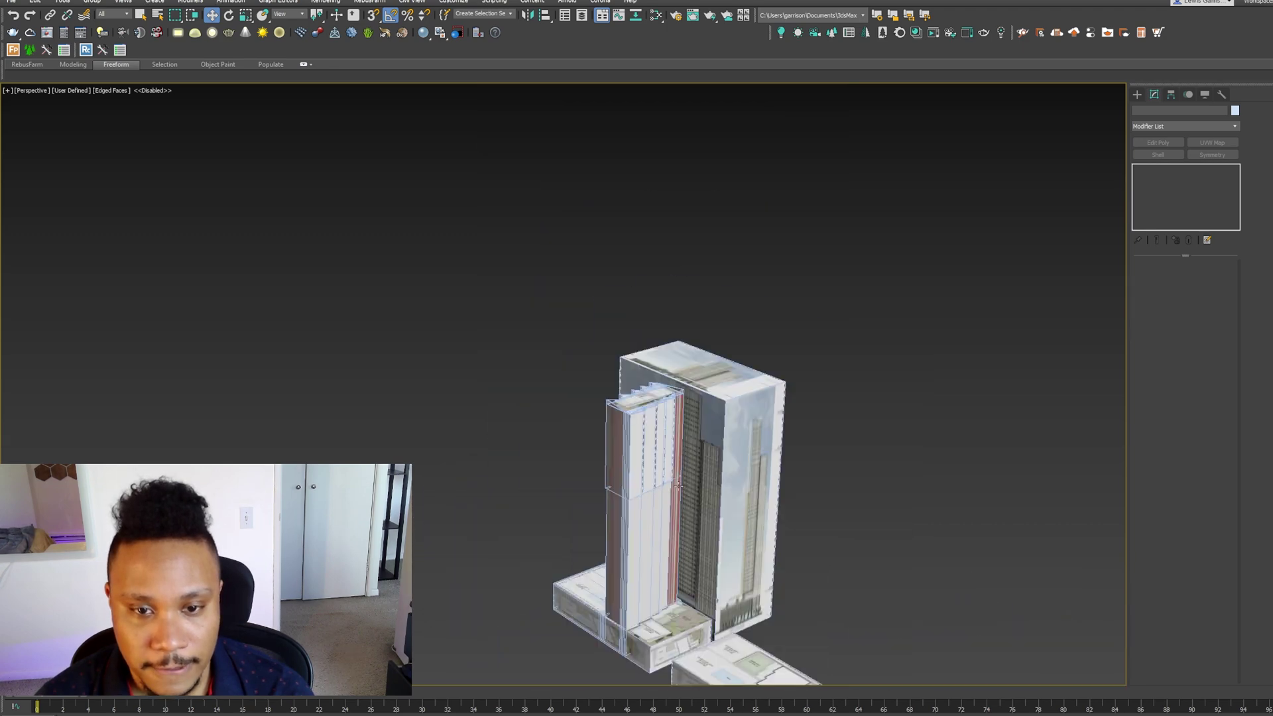
middle_click_drag(664, 494, 597, 517, "alt")
scroll(597, 517, "up", 6)
left_click(569, 547)
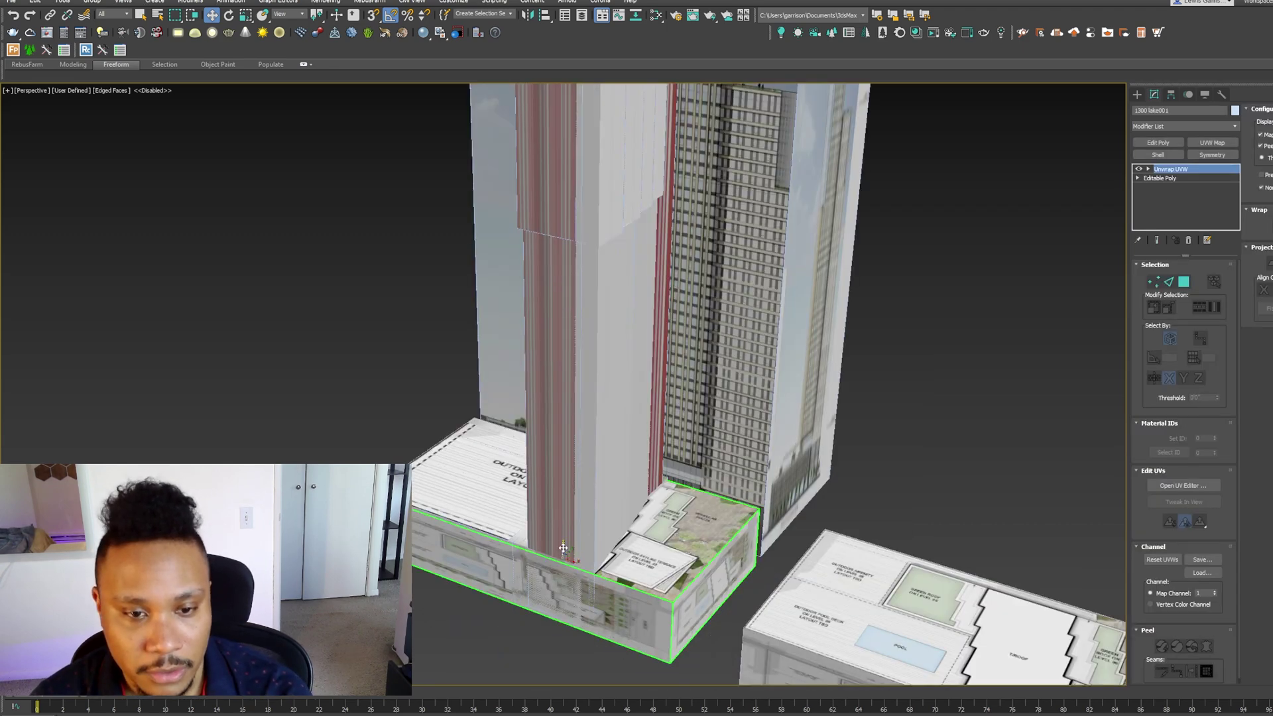
scroll(563, 548, "down", 6)
middle_click_drag(563, 548, 753, 528, "alt")
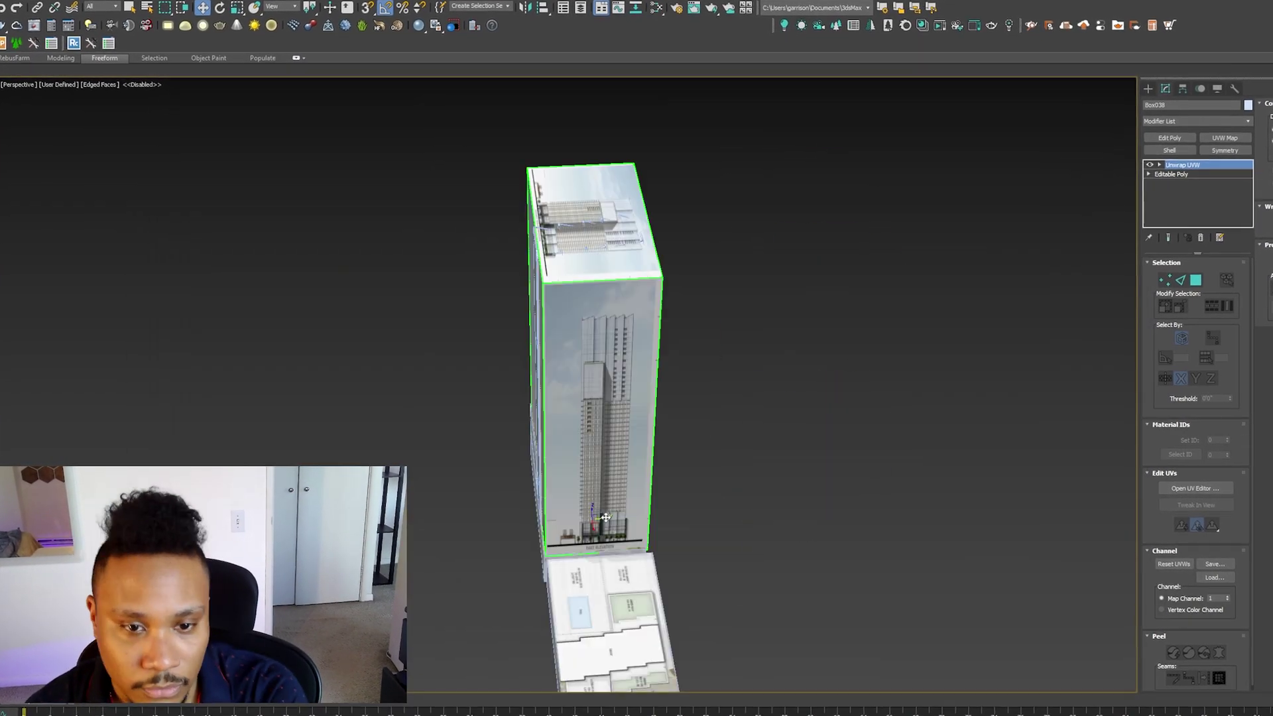
middle_click_drag(605, 517, 611, 173, "alt")
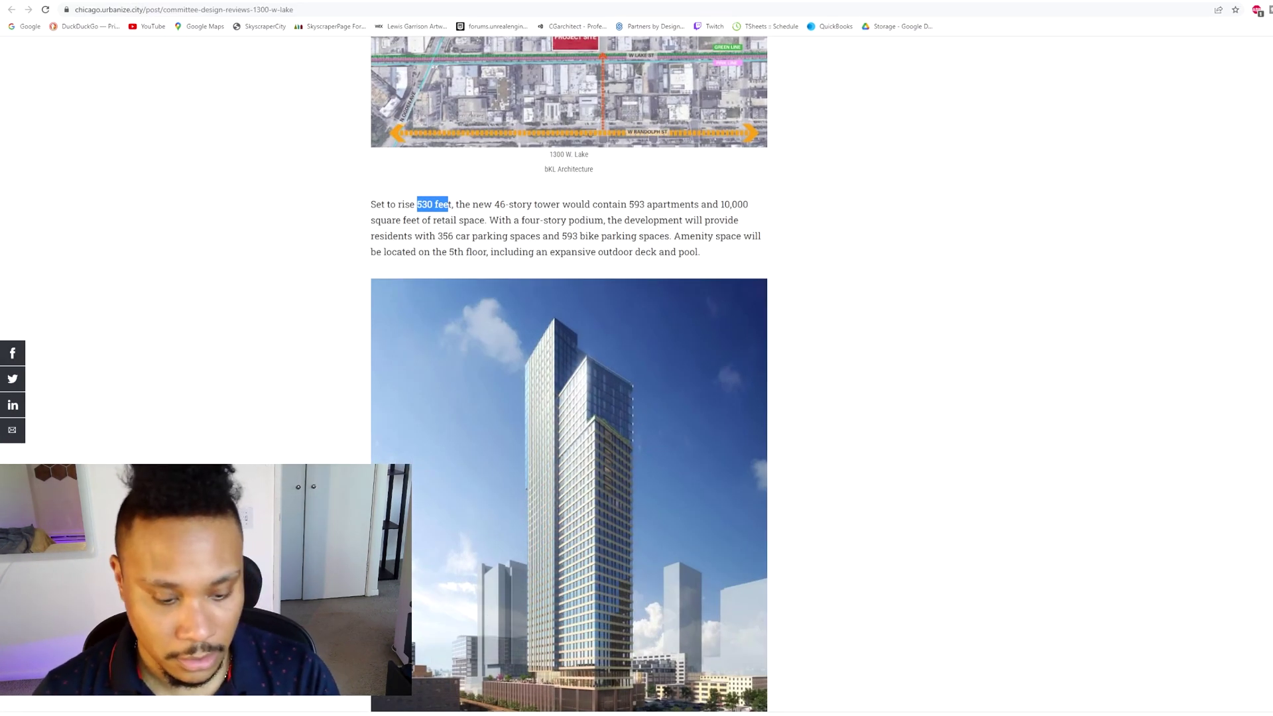
Enlarge the tower rendering in the browser article, and in Photoshop reposition the tower's facade cutouts on the Westloop4.psd texture sheet.
left_click(684, 301)
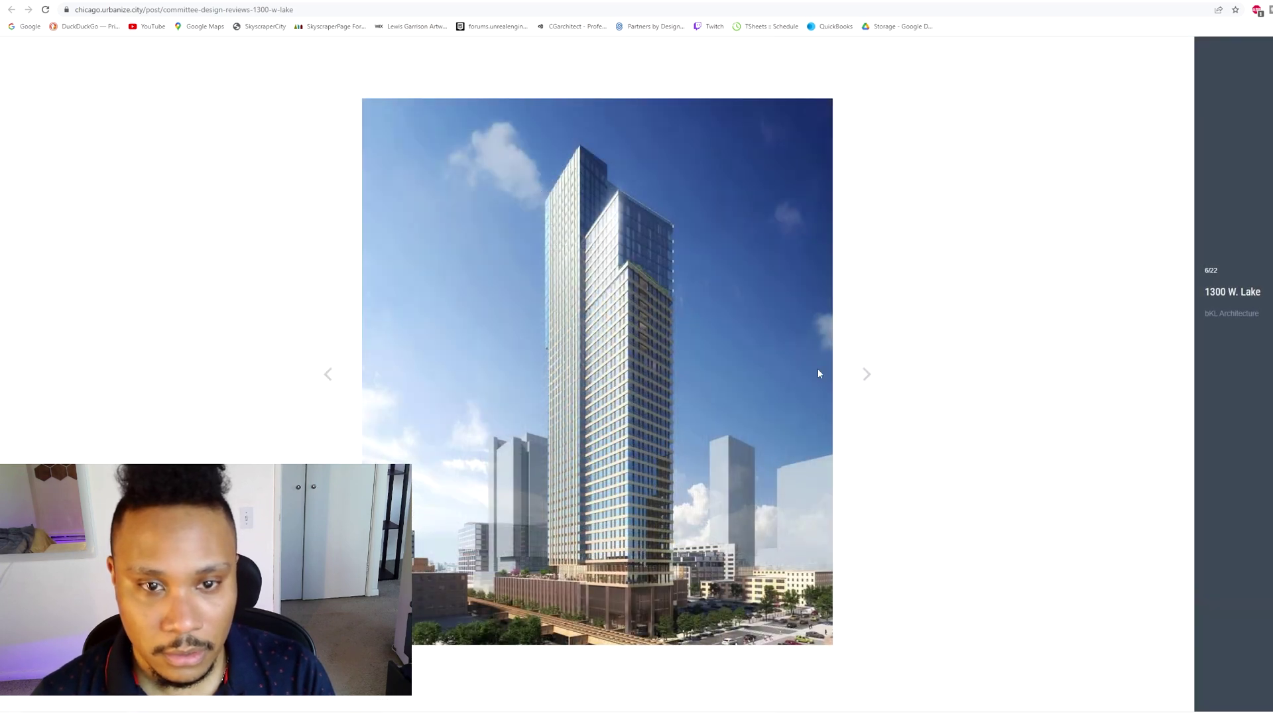
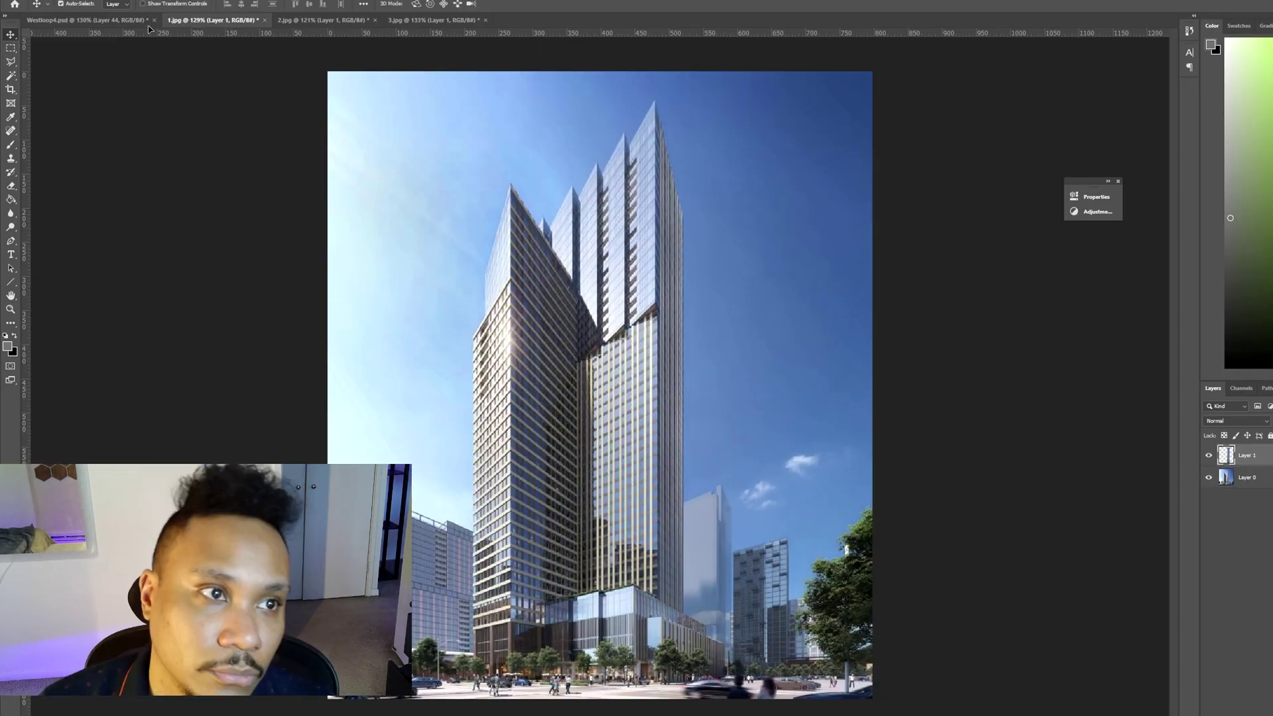
left_click(149, 26)
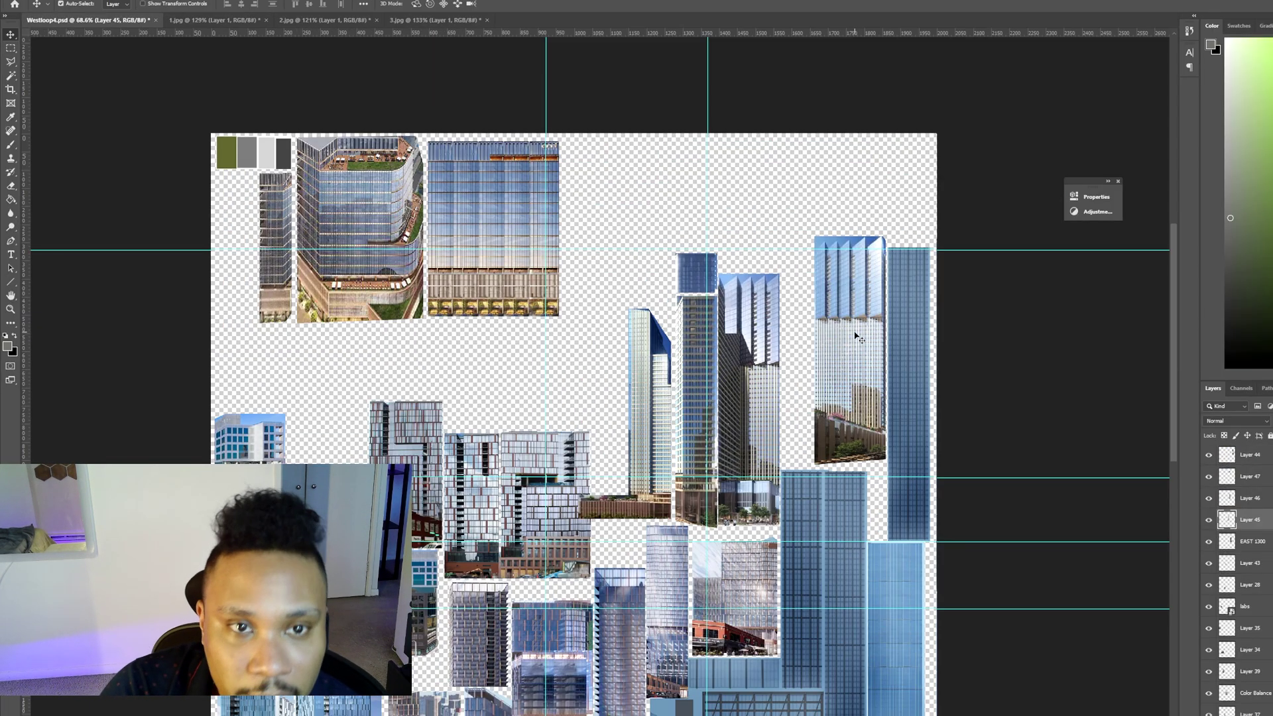
left_click_drag(750, 318, 781, 247)
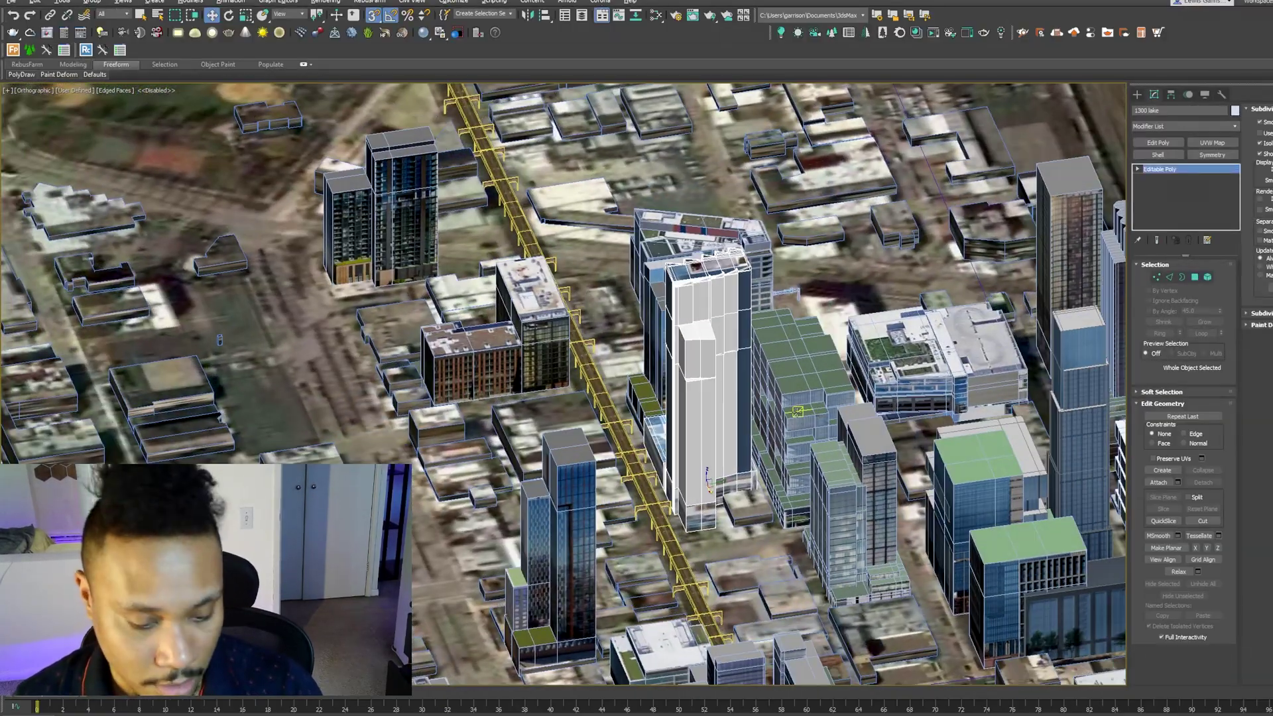
In 3ds Max, isolate the 1300 lake tower and add an Unwrap UVW modifier with its polygons open in the UV editor.
key("alt+q")
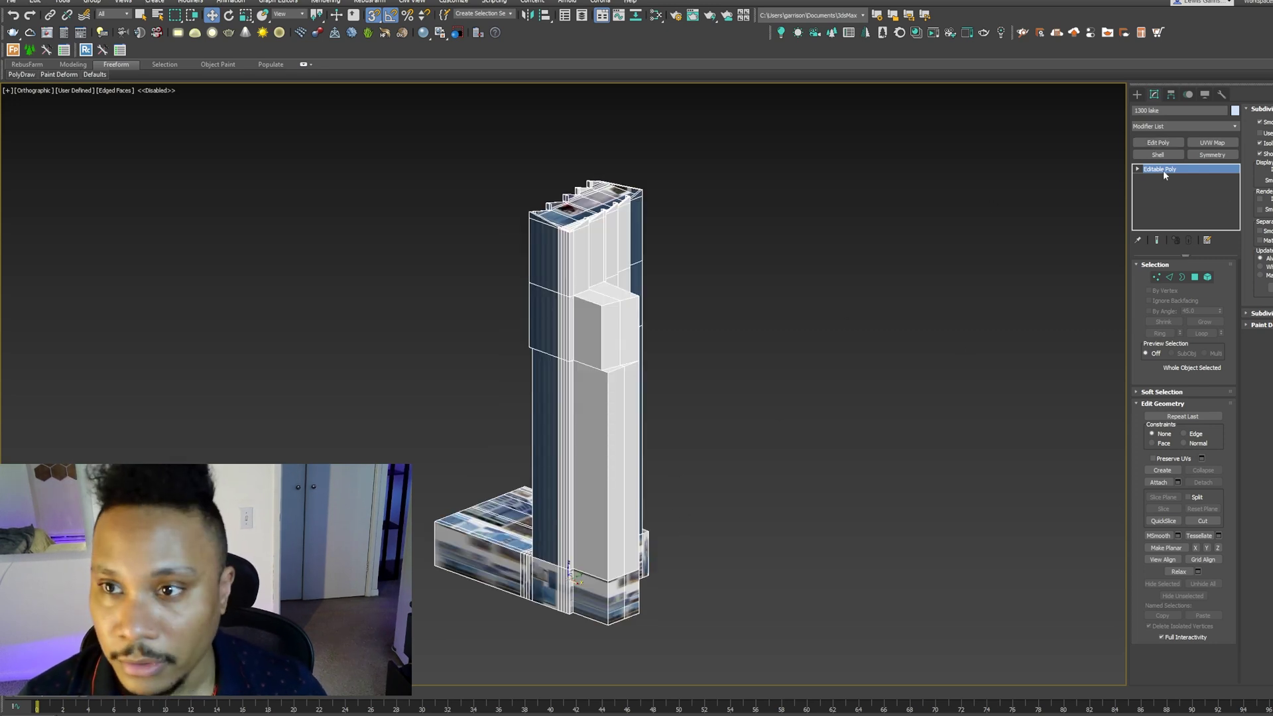
left_click(1191, 126)
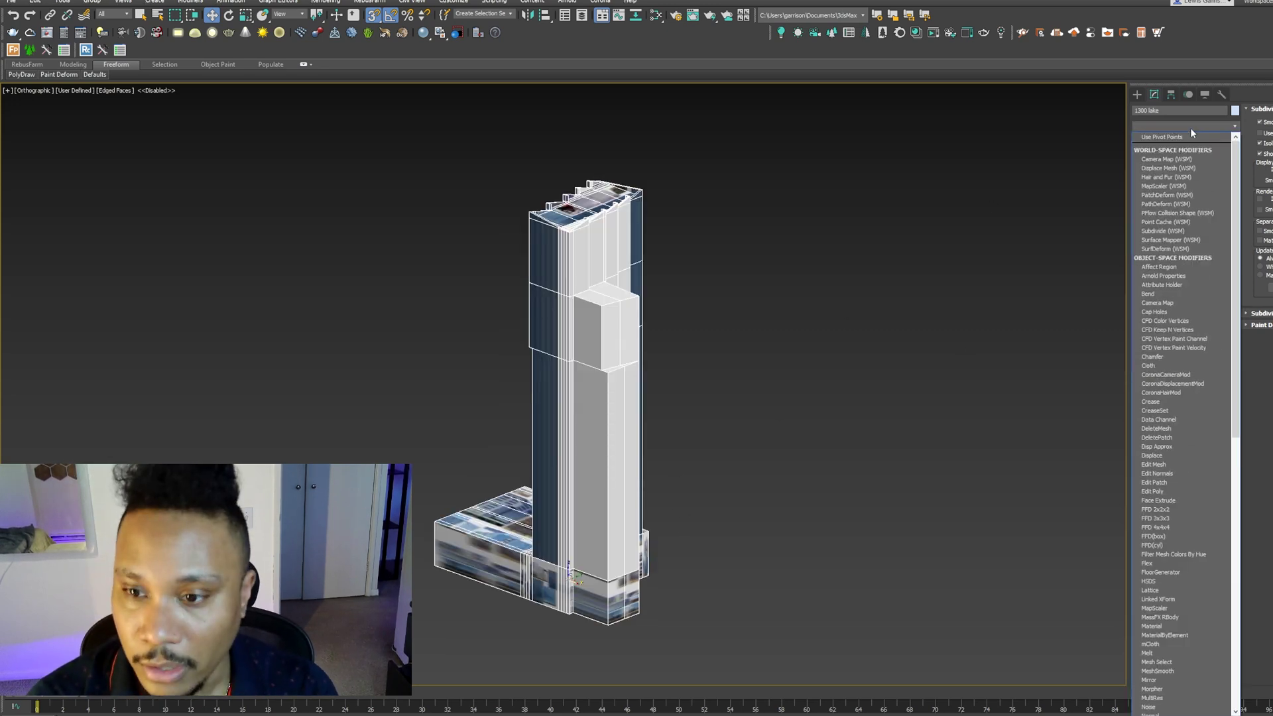
key("u")
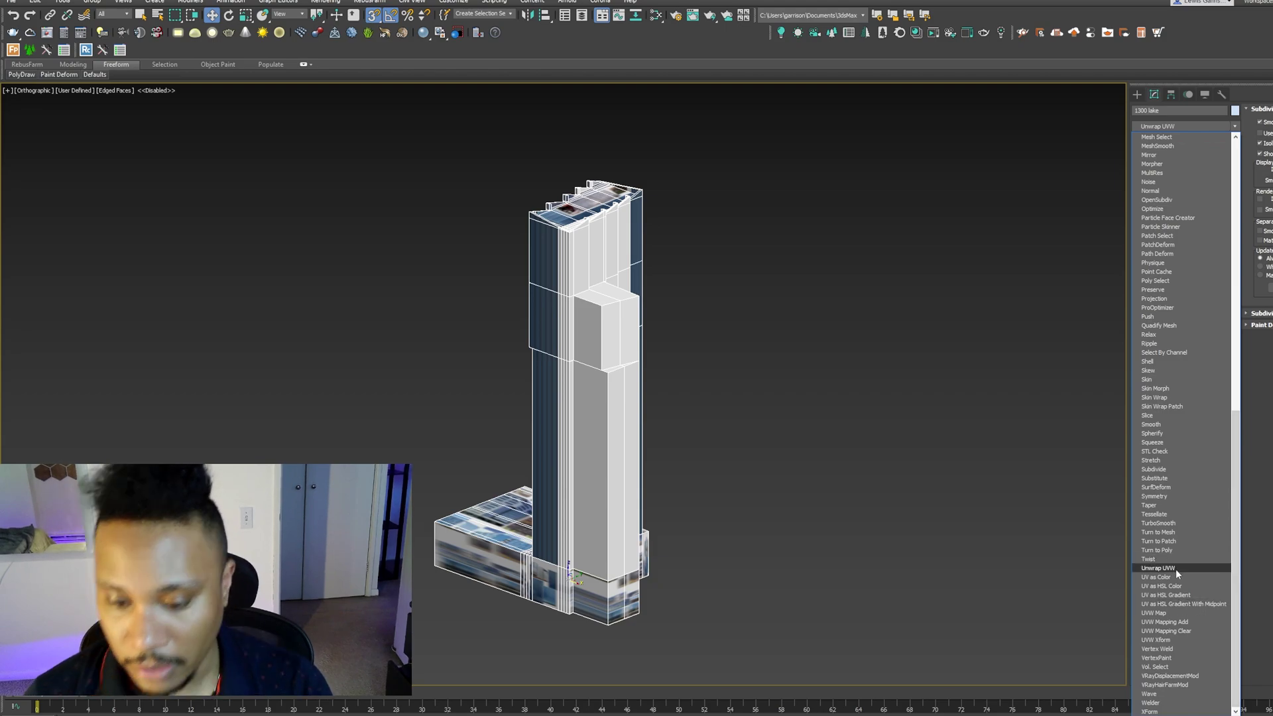
left_click(1175, 568)
key("3")
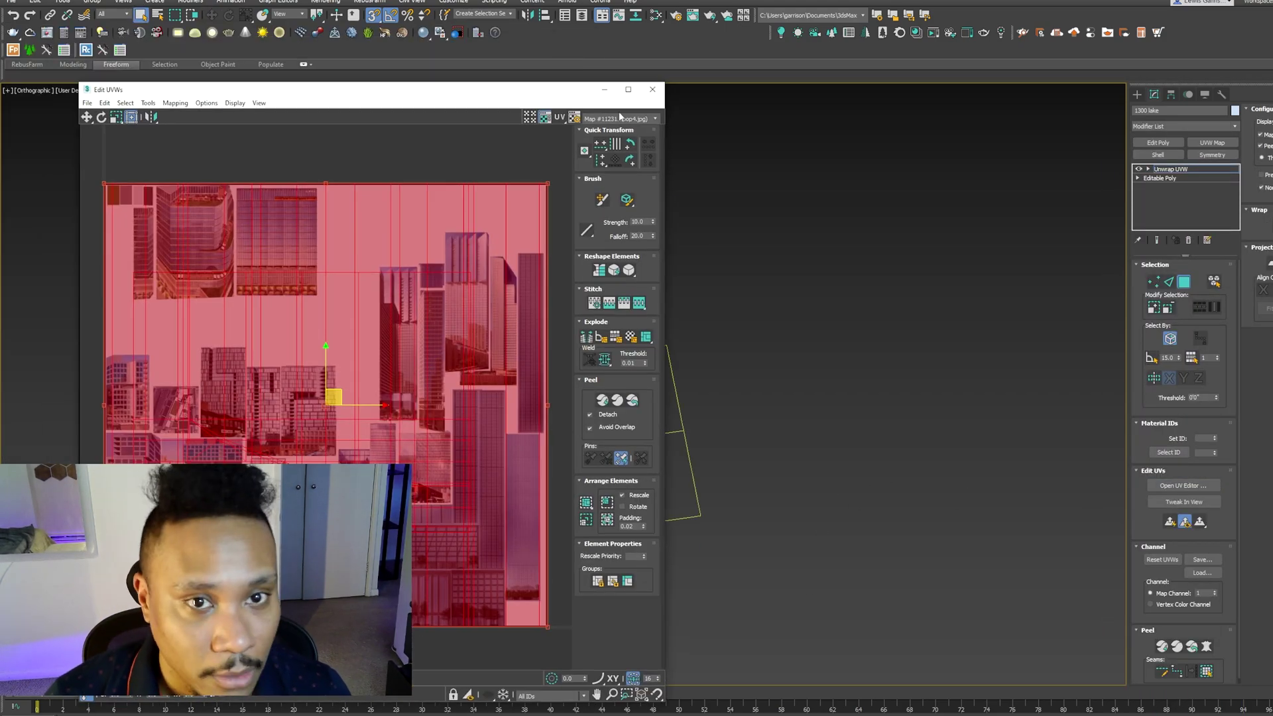
left_click(450, 478)
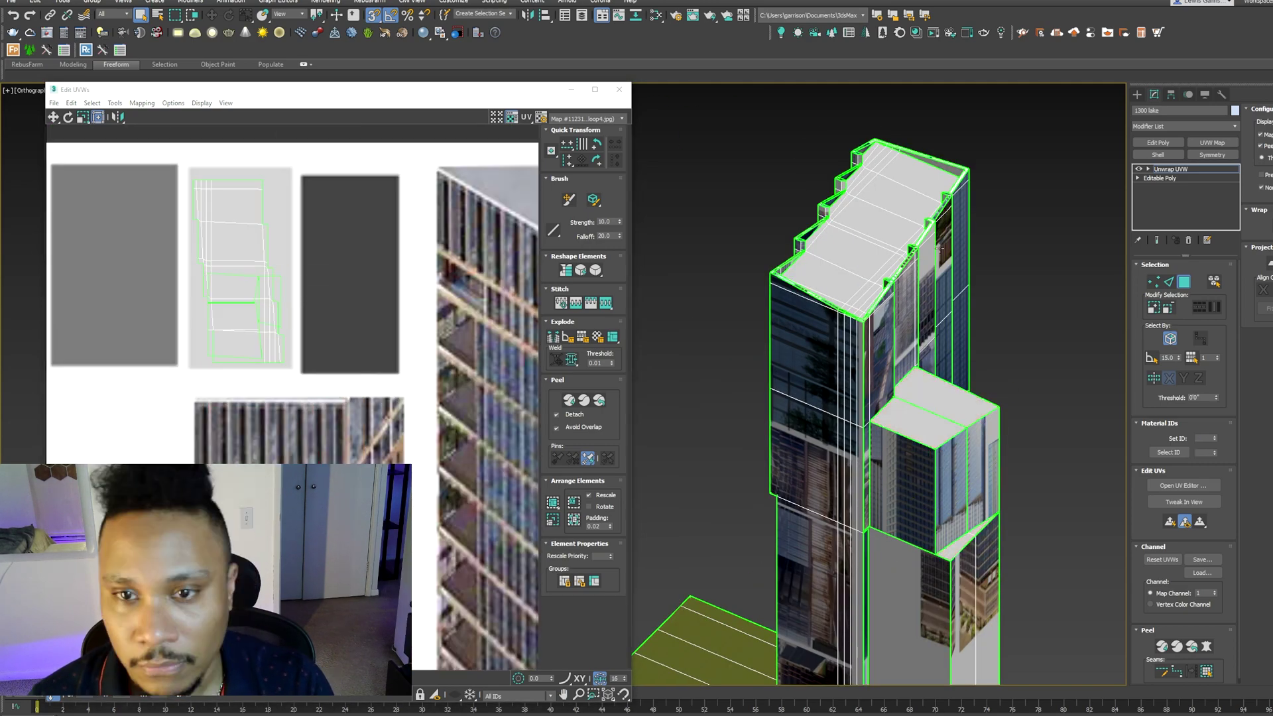
Map the tower's roof onto the light grey swatch and select the parapet's top and inner polygons for the same swatch.
scroll(741, 471, "up", 10)
scroll(742, 471, "down", 3)
scroll(761, 580, "up", 3)
scroll(831, 506, "down", 5)
scroll(831, 491, "up", 3)
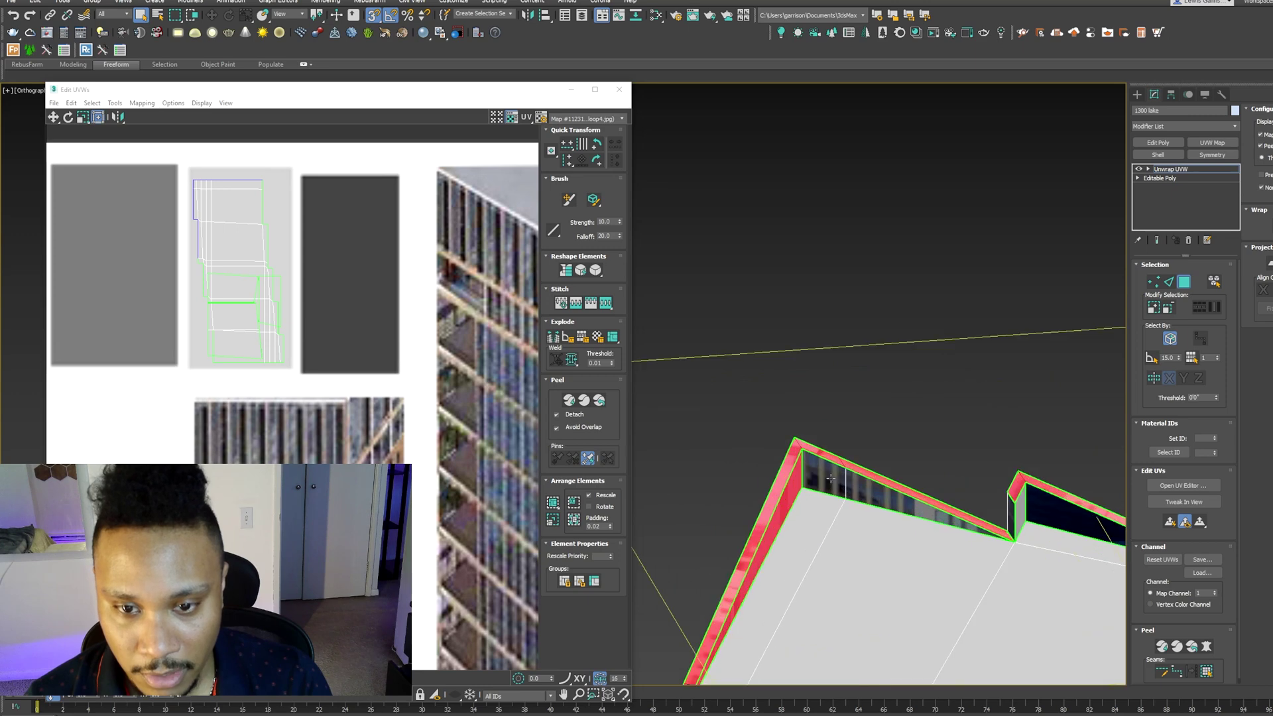
scroll(868, 488, "down", 4)
scroll(805, 444, "up", 4)
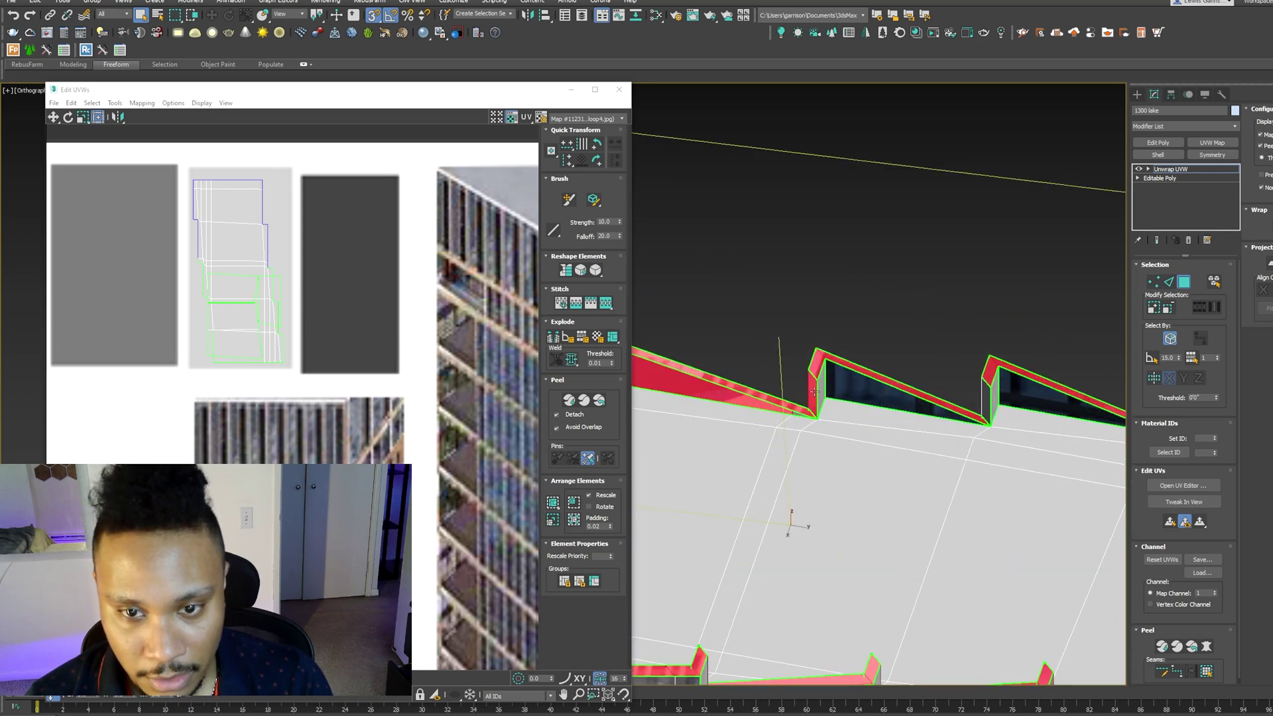
scroll(971, 420, "down", 2)
middle_click_drag(939, 408, 902, 504, "alt")
Fit the UVs of the tower's lower facade to the gridded part of the facade image below the sawtooth glass.
left_click(148, 68)
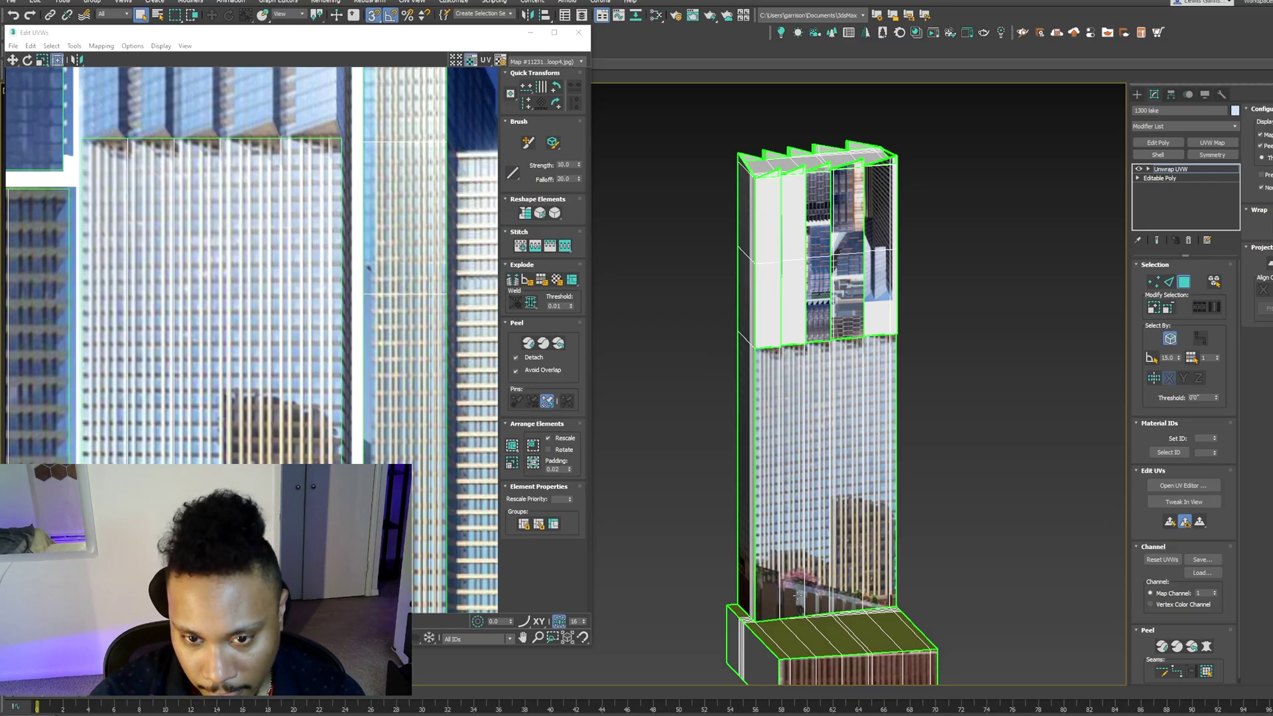
scroll(797, 594, "up", 5)
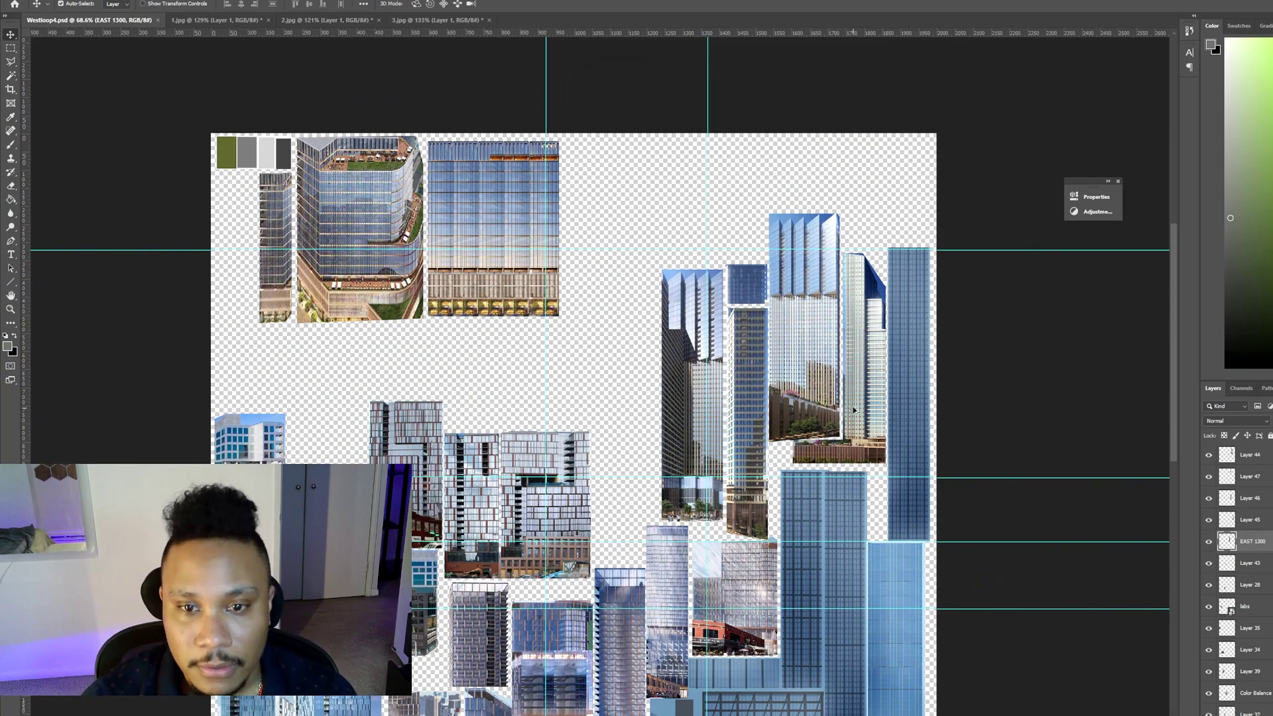
Zoom in on the tower's facade cutouts in Photoshop, and in 3ds Max clear the facade selection and select the side wall's polygons for UV fitting.
key("m")
scroll(854, 412, "up", 5, "alt")
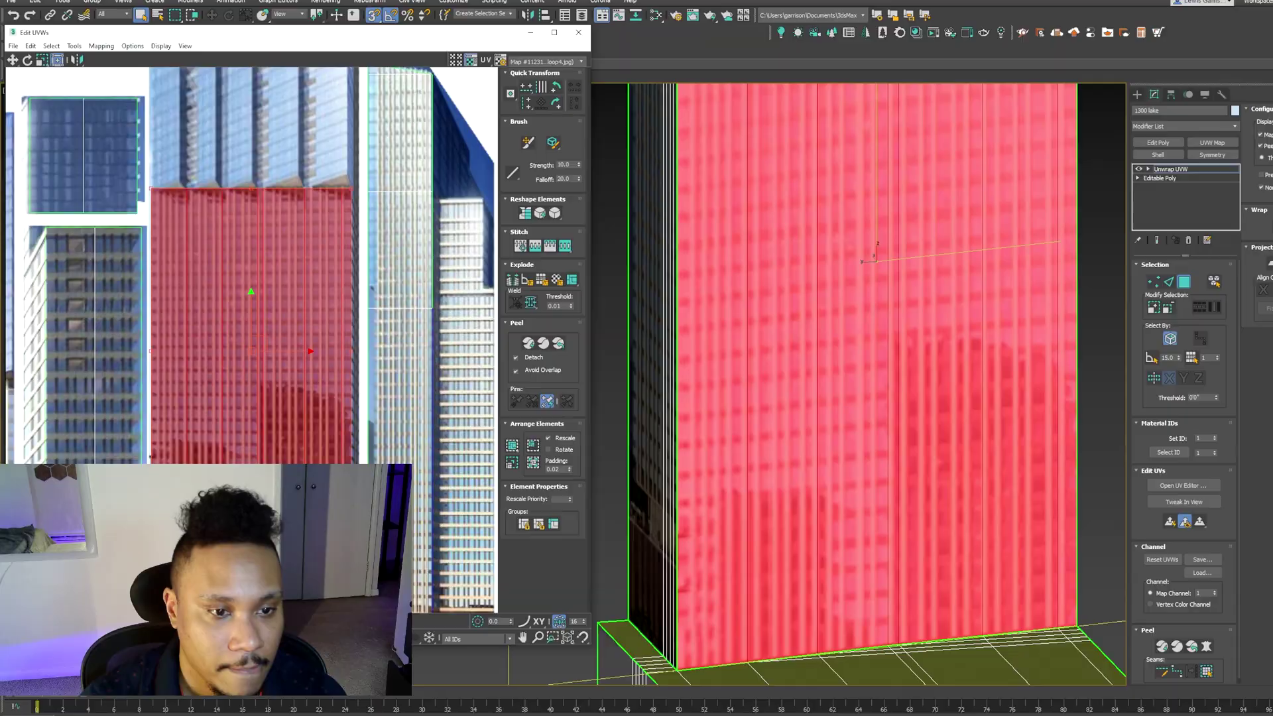
key("ctrl+d")
scroll(1018, 526, "down", 6)
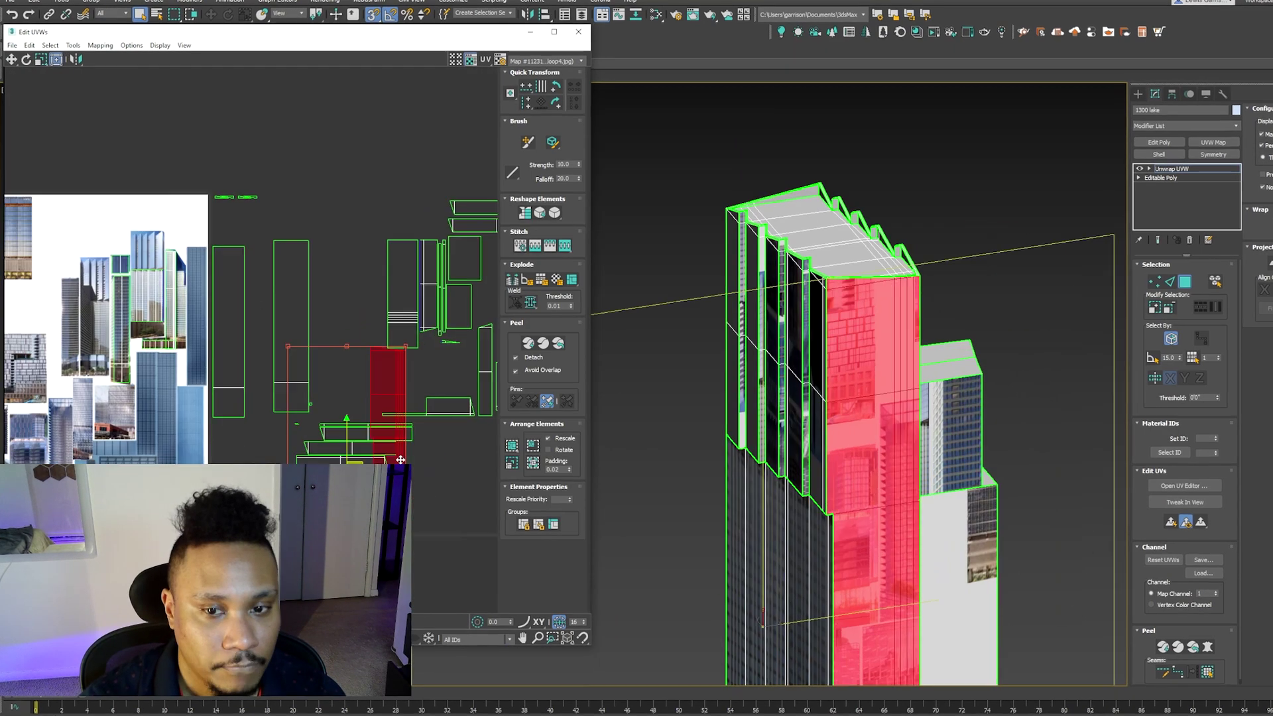
scroll(376, 400, "up", 5)
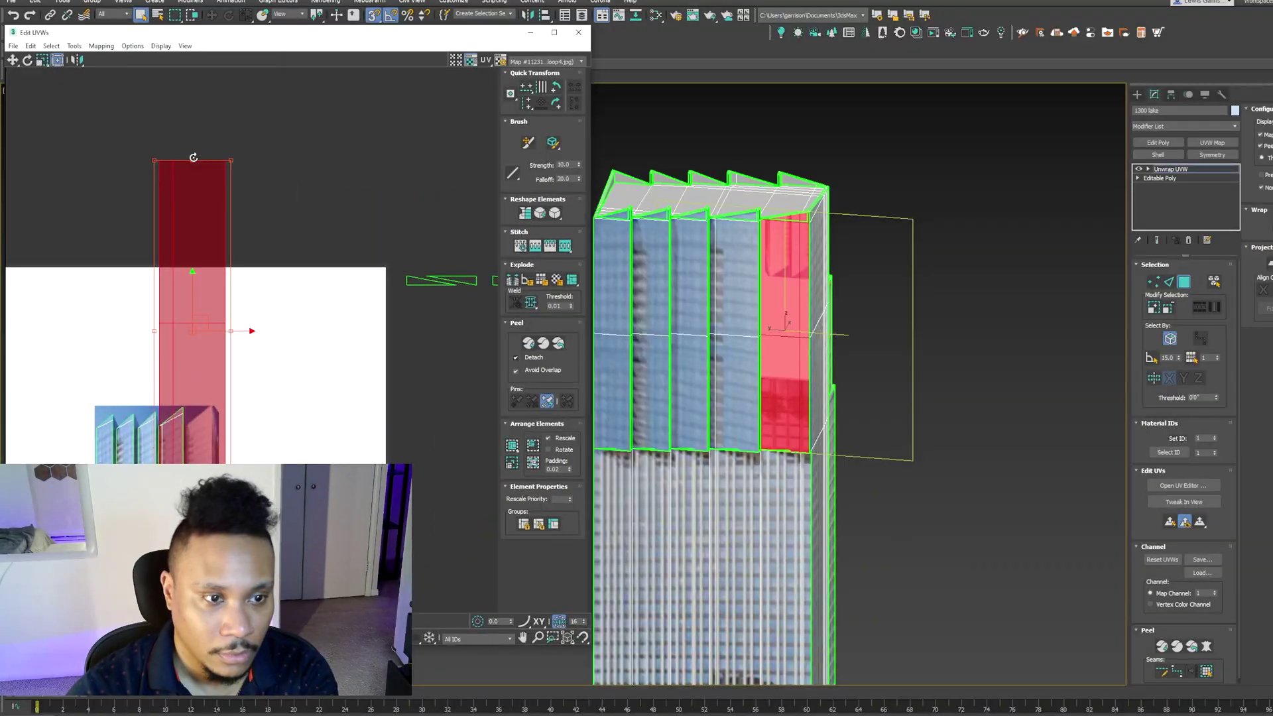
Scale and move the UVs of the last sawtooth glass bay onto the end bay of the facade image.
left_click_drag(236, 179, 241, 239)
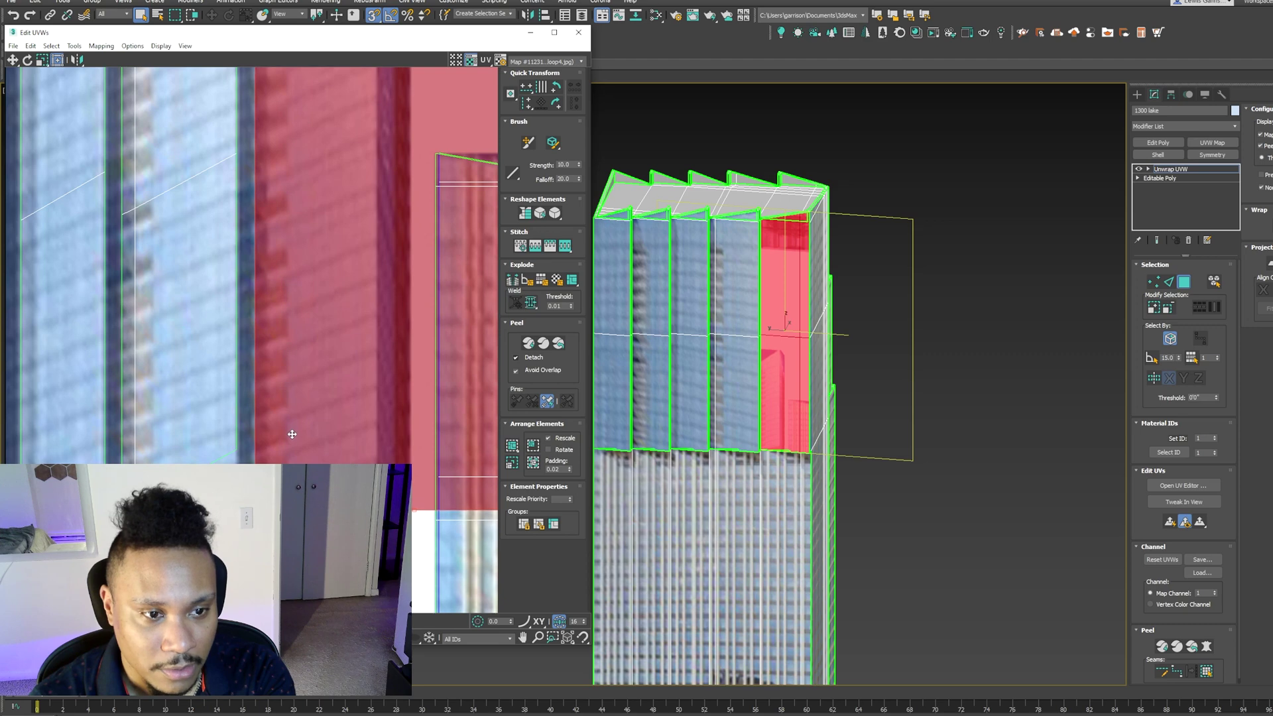
scroll(298, 438, "down", 8)
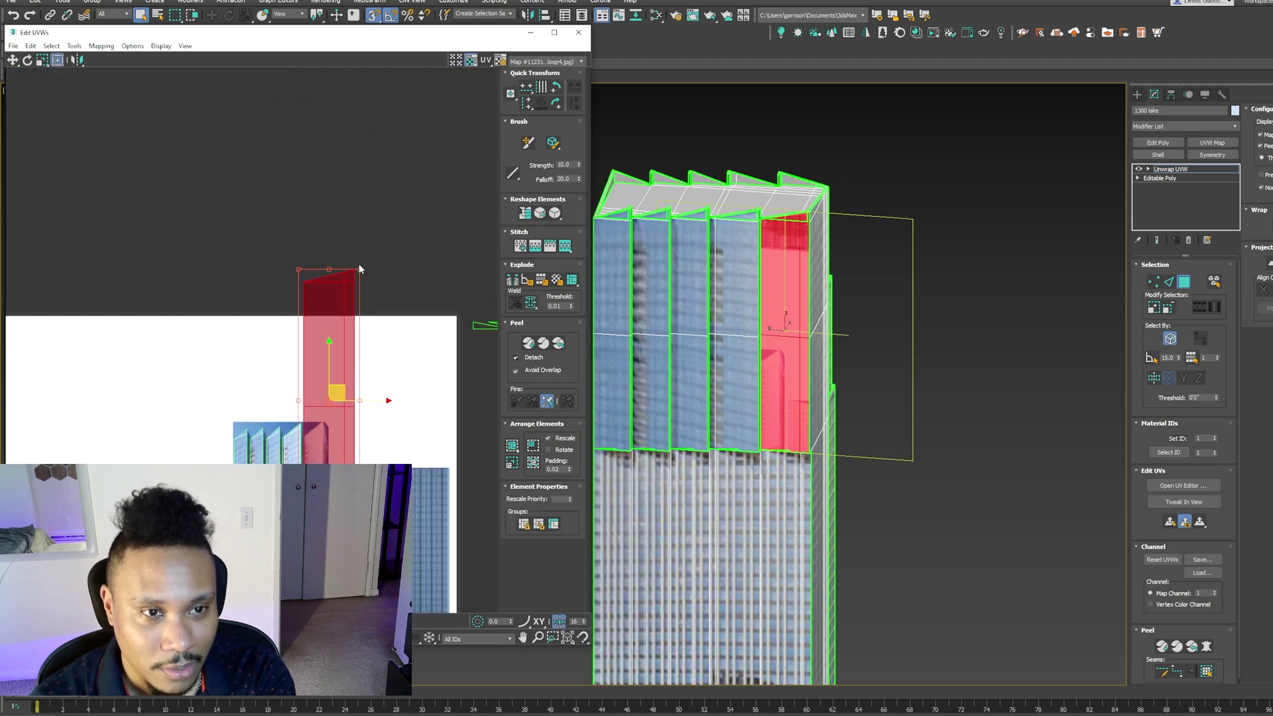
scroll(338, 416, "up", 6)
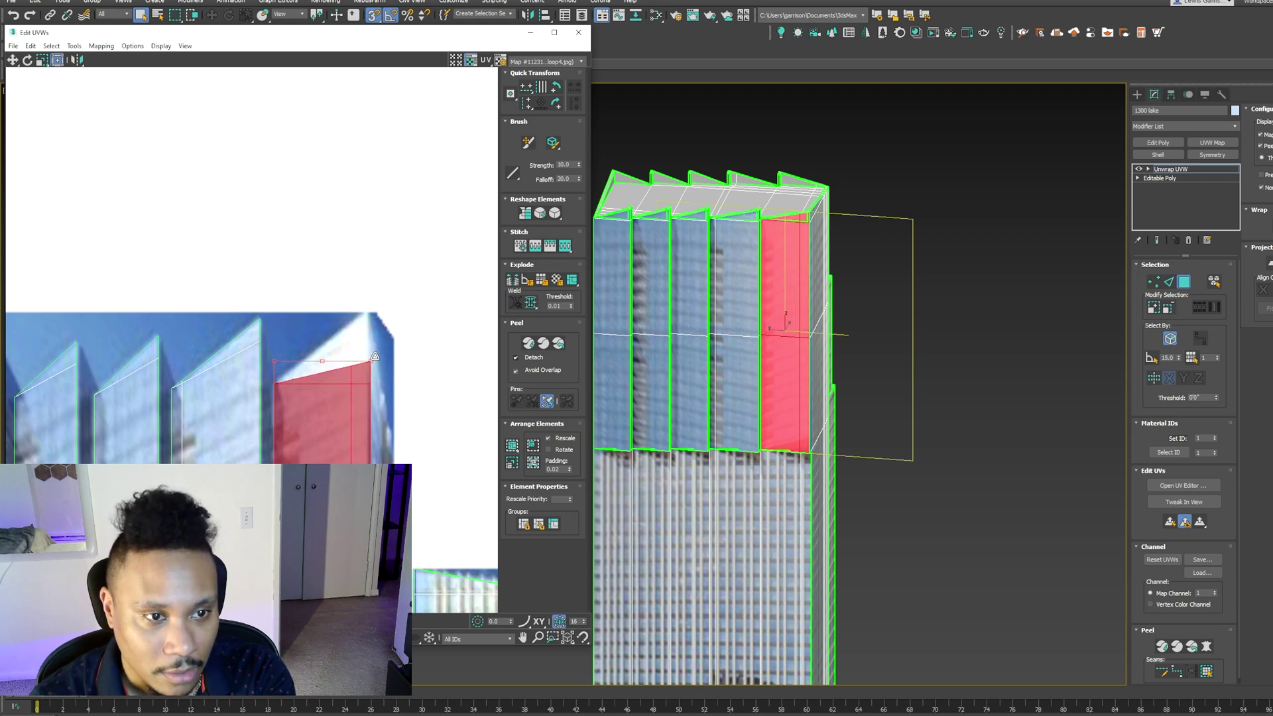
scroll(392, 321, "down", 2)
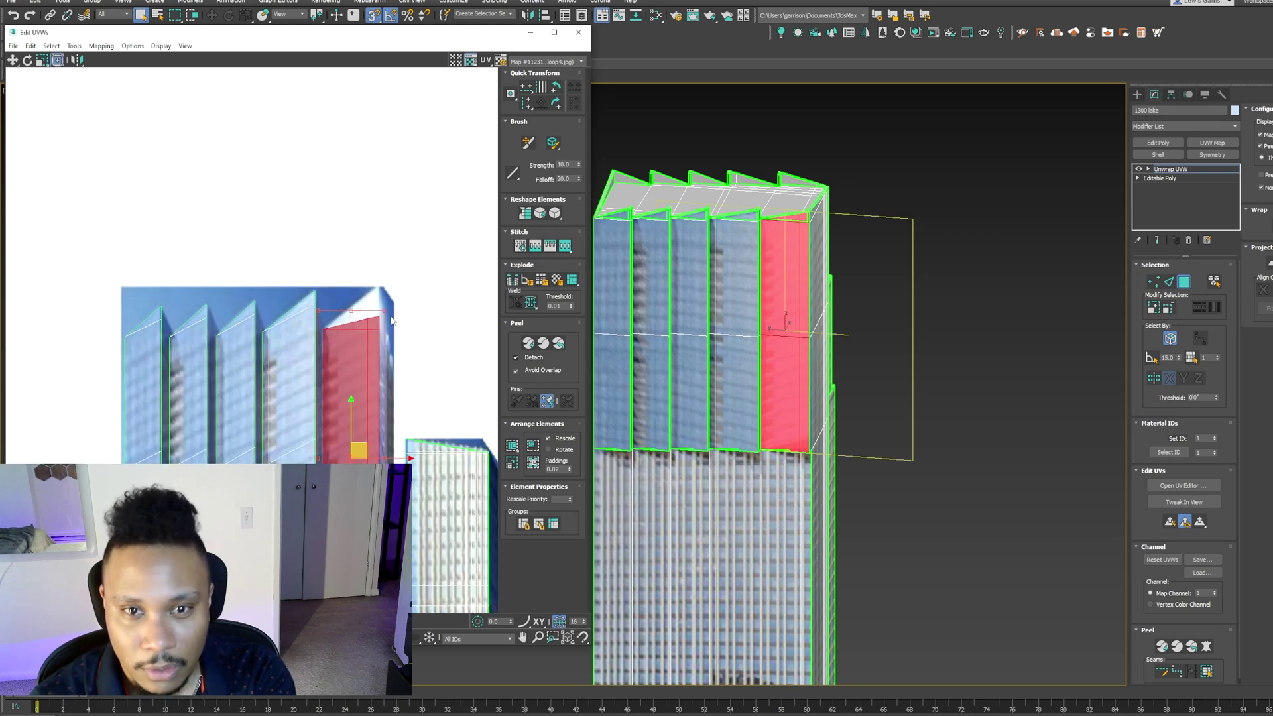
scroll(340, 308, "up", 3)
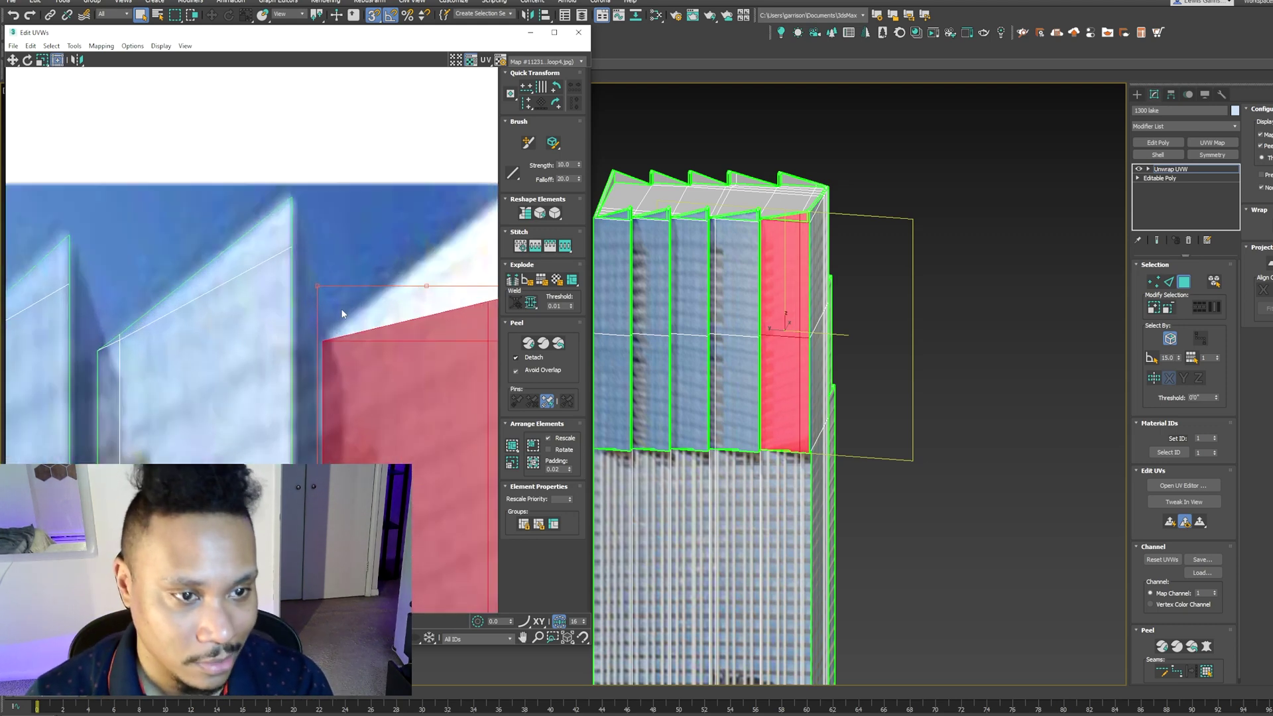
scroll(341, 308, "down", 4)
scroll(341, 308, "down", 1)
Leave polygon selection, check the textured tower from all sides, and export it over ChicagoDatasmith.udatasmith in the Datasmith folder.
left_click(1184, 281)
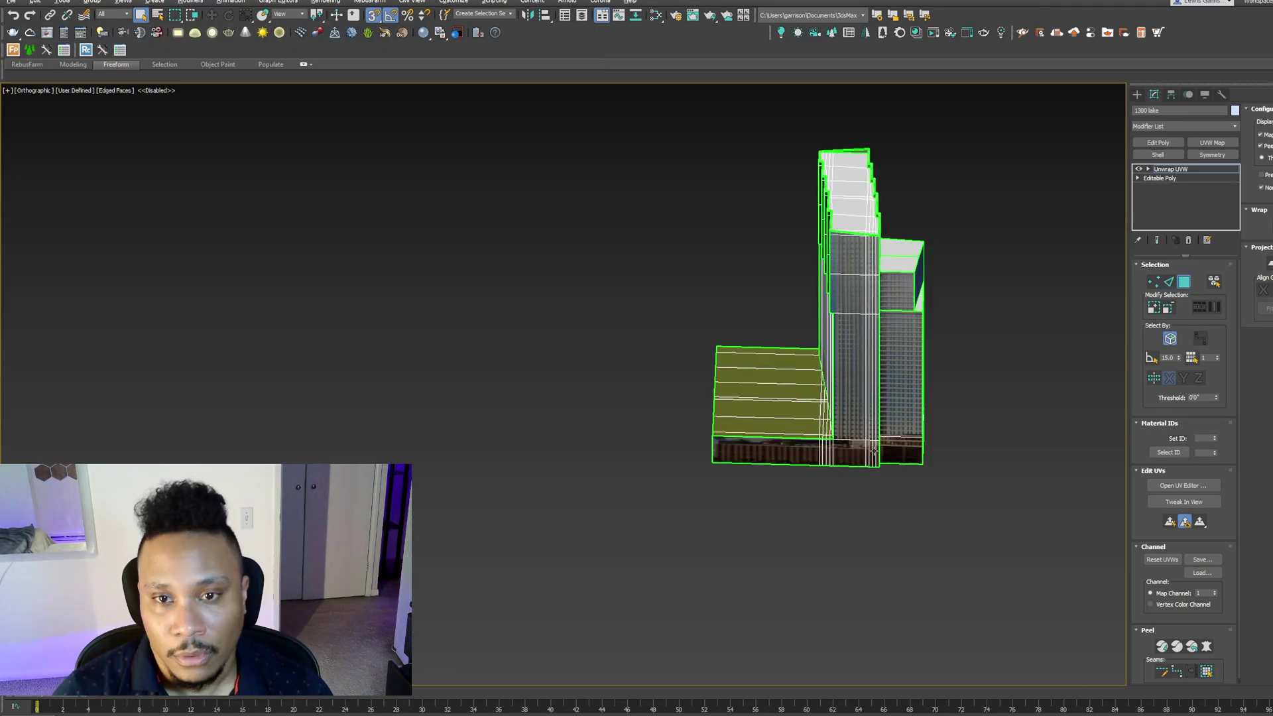
middle_click_drag(874, 451, 837, 445, "alt")
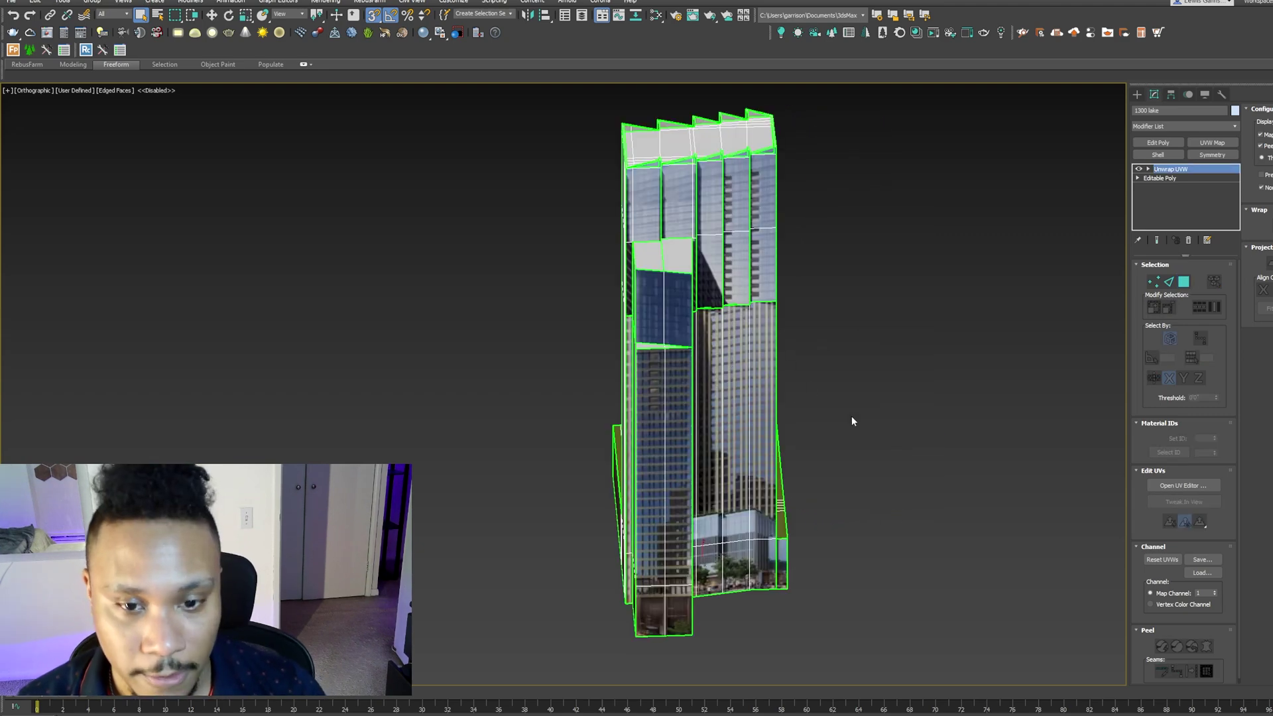
middle_click_drag(853, 421, 871, 532, "alt")
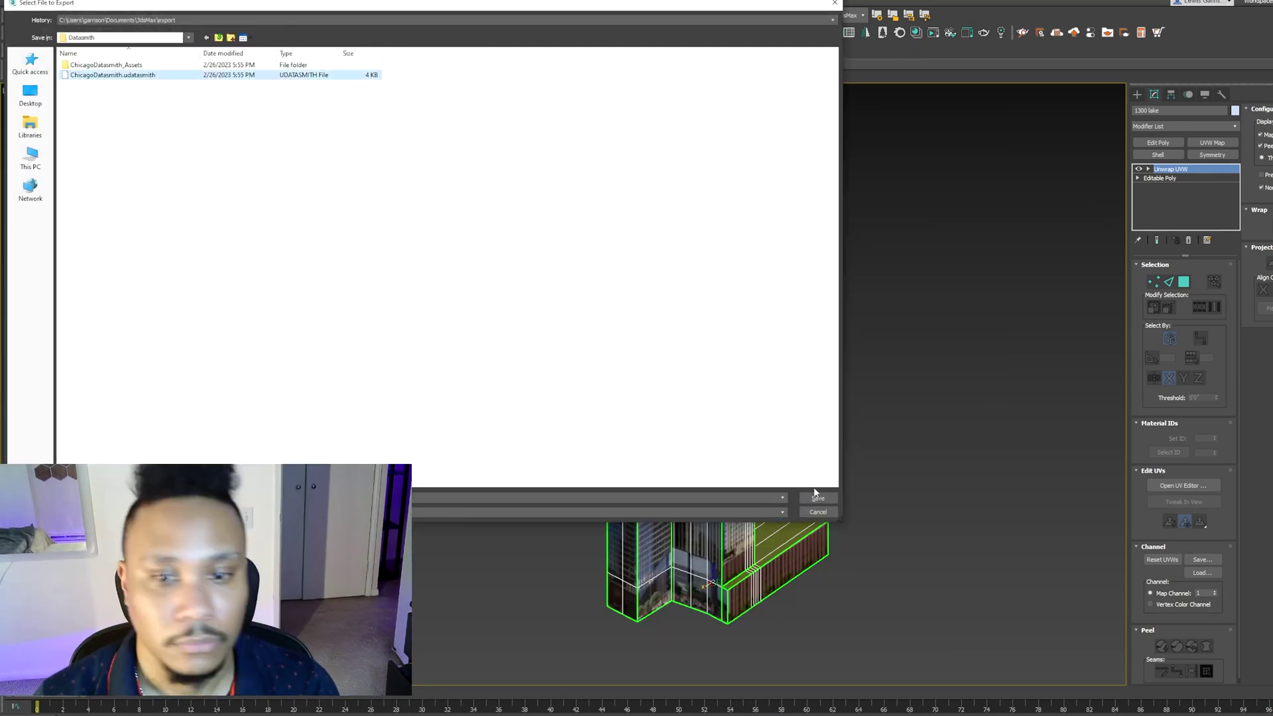
left_click(818, 497)
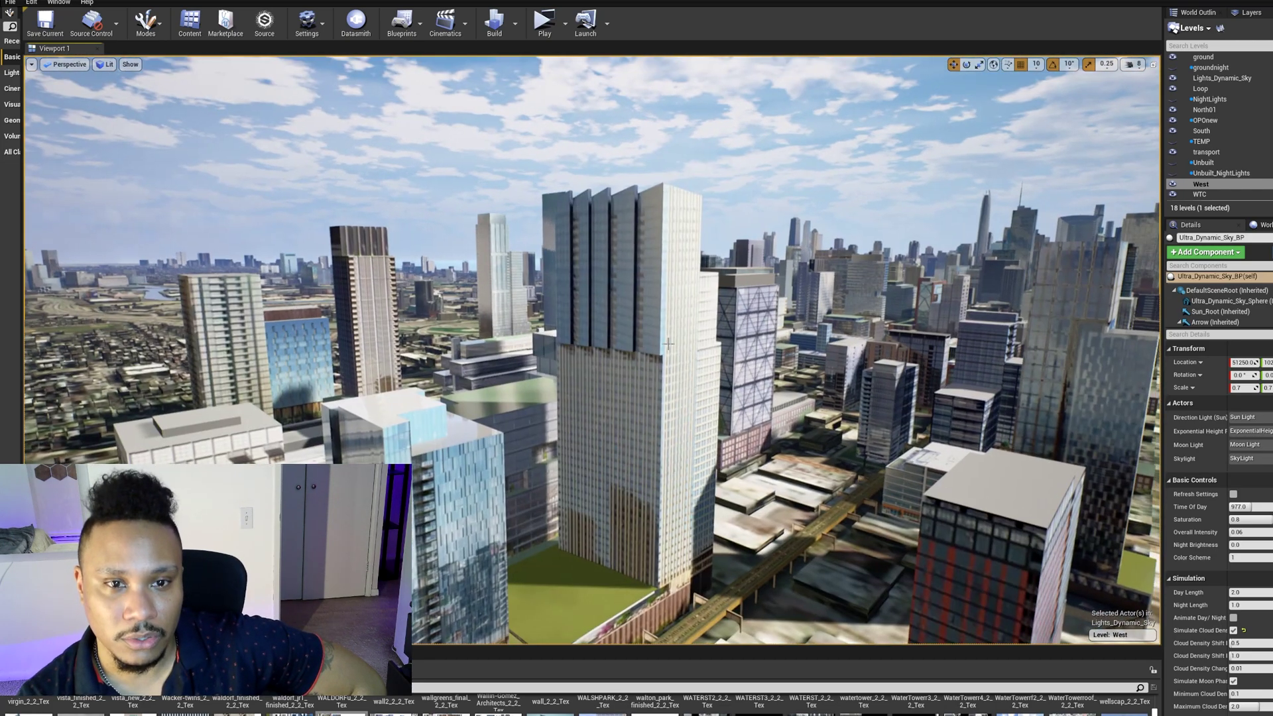
In Unreal Engine, fly around the imported tower to examine its facades and its fit among the surrounding city buildings.
key("Up")
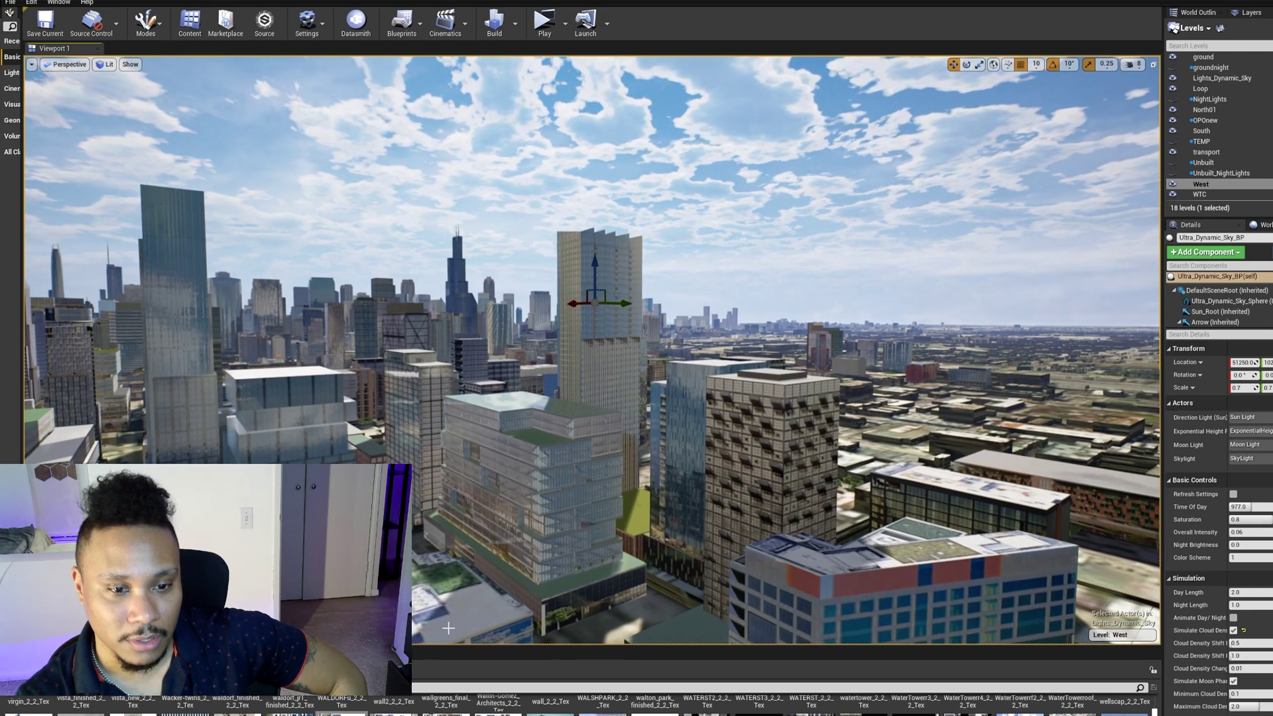
left_click(265, 425)
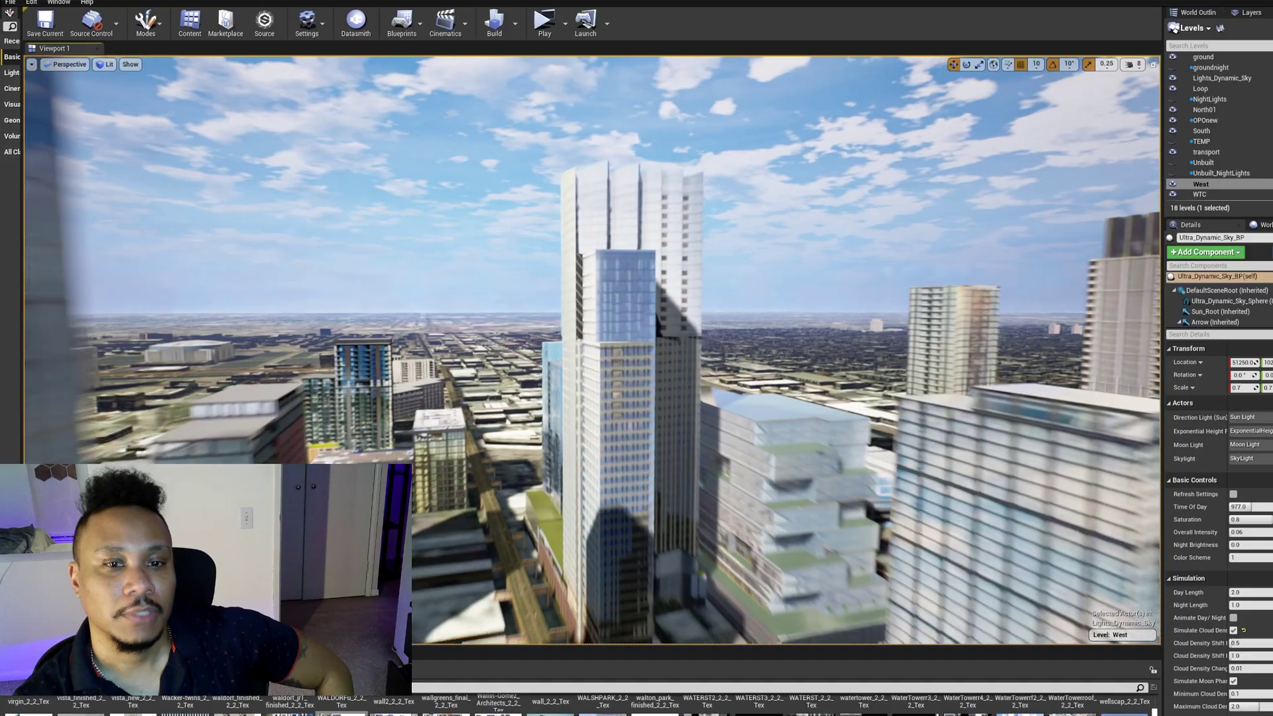
key("alt+Tab")
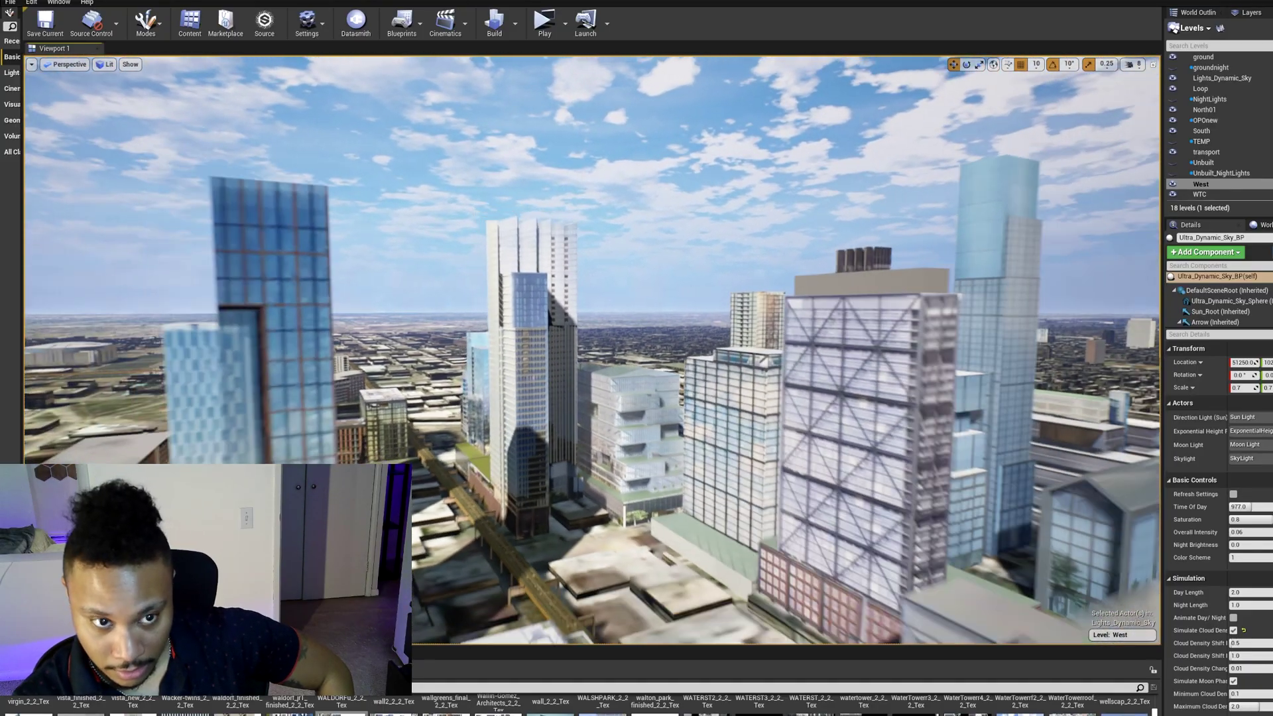